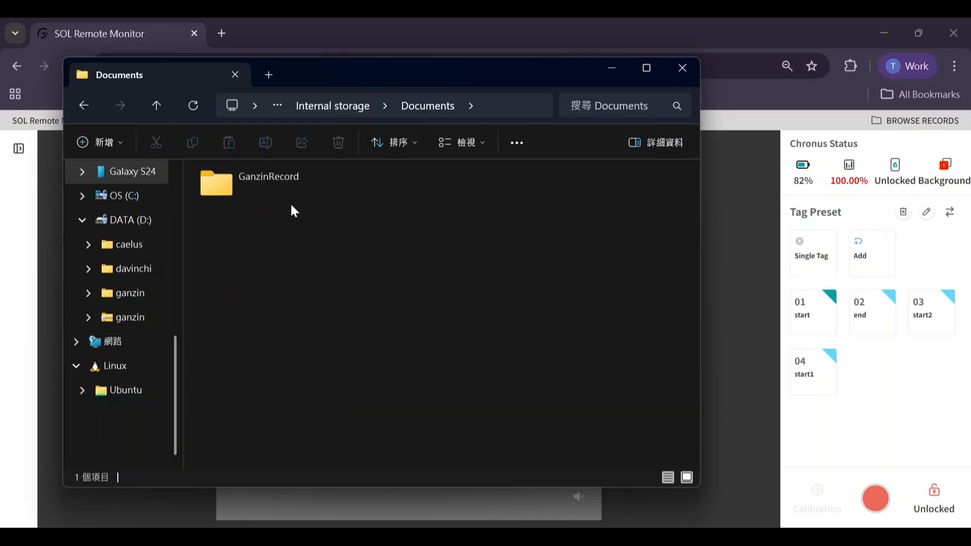
# Open the picking snacks folder inside GanzinRecord, Categorized, Shopping on the connected phone's storage
pyautogui.doubleClick(287, 187)
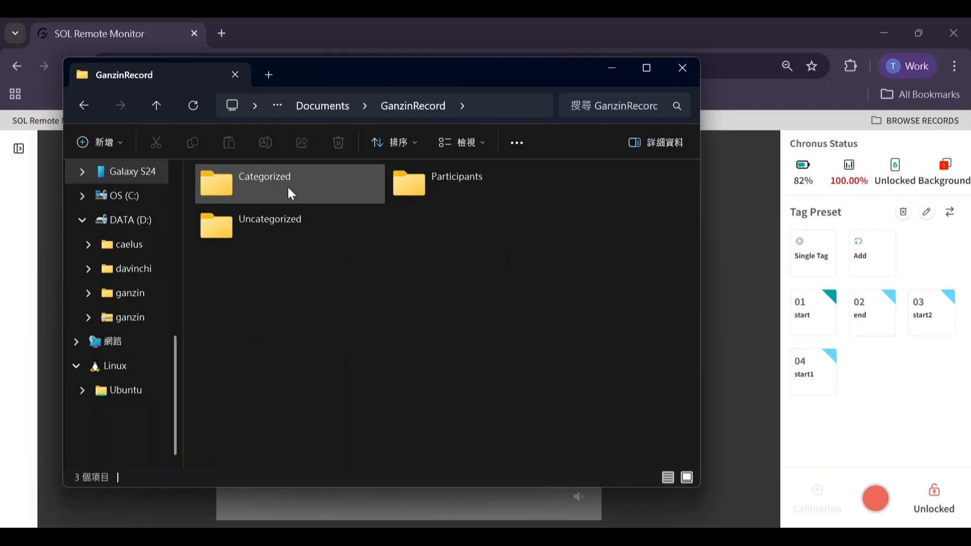
pyautogui.doubleClick(289, 189)
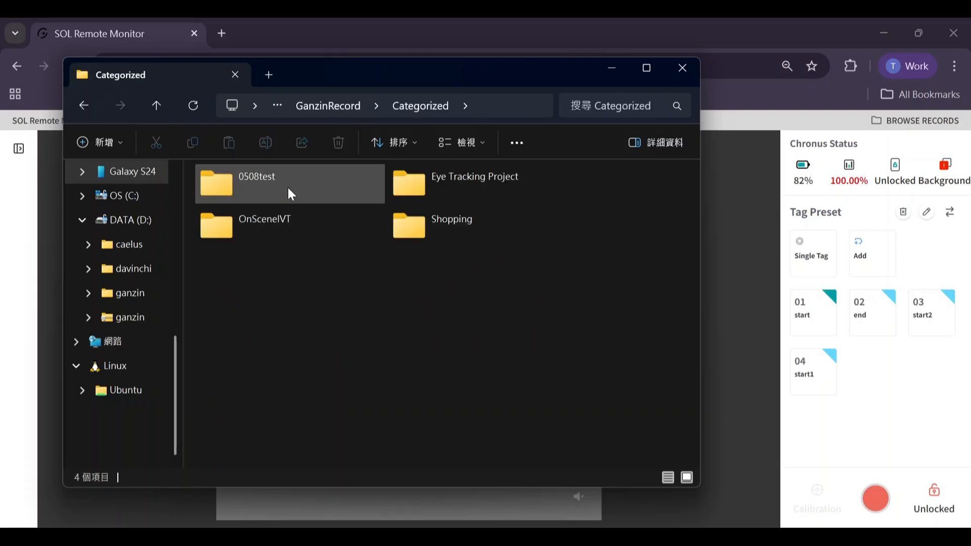
pyautogui.doubleClick(481, 235)
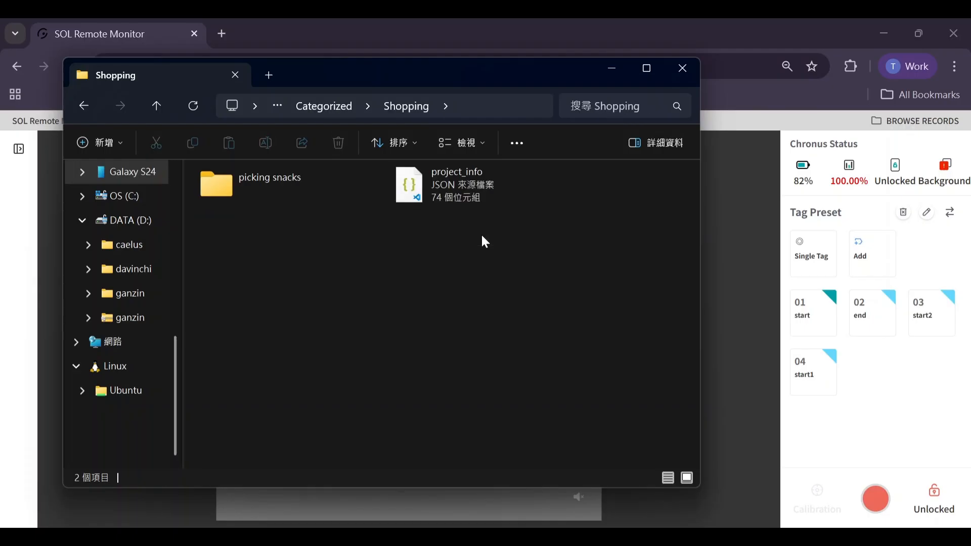
pyautogui.click(283, 184)
pyautogui.doubleClick(286, 188)
# Copy the trial1-1 recording folder dated 20260420_162015 from the phone to the computer's desktop
pyautogui.rightClick(427, 193)
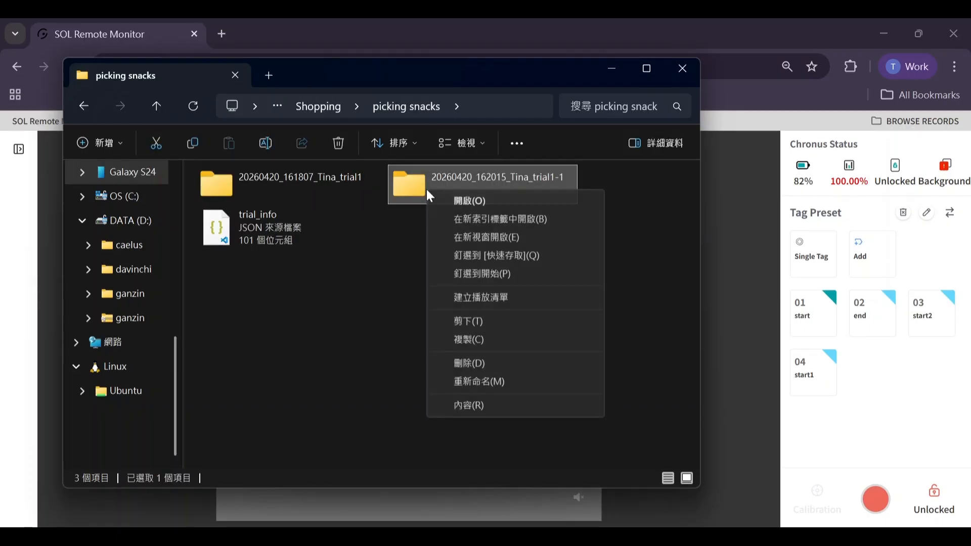
pyautogui.click(469, 340)
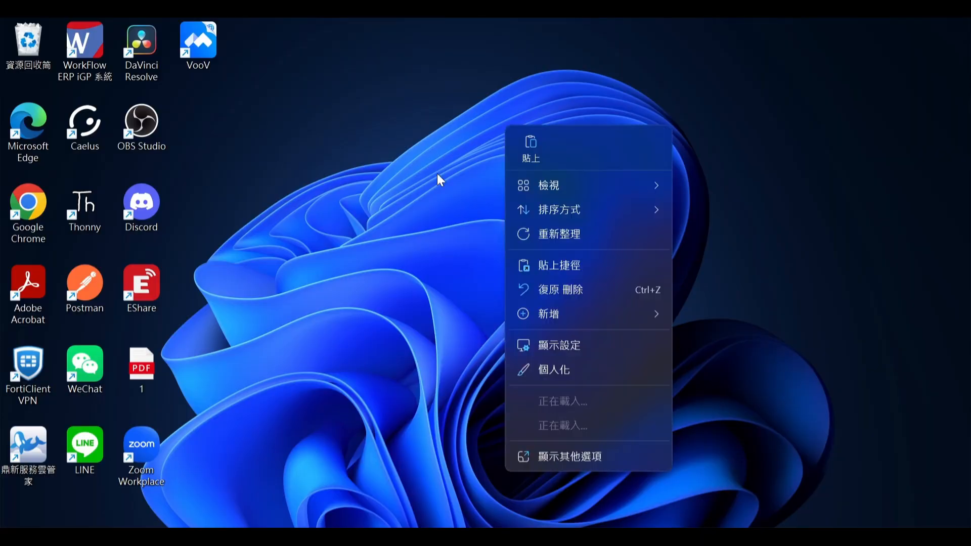
pyautogui.click(530, 148)
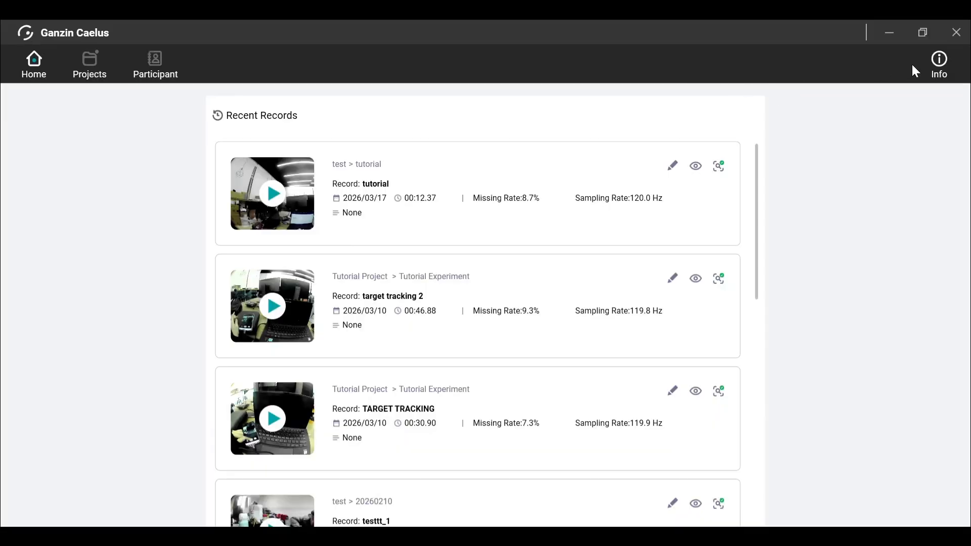
# Switch to Ganzin Caelus and view the software information and interface language setting
pyautogui.click(937, 76)
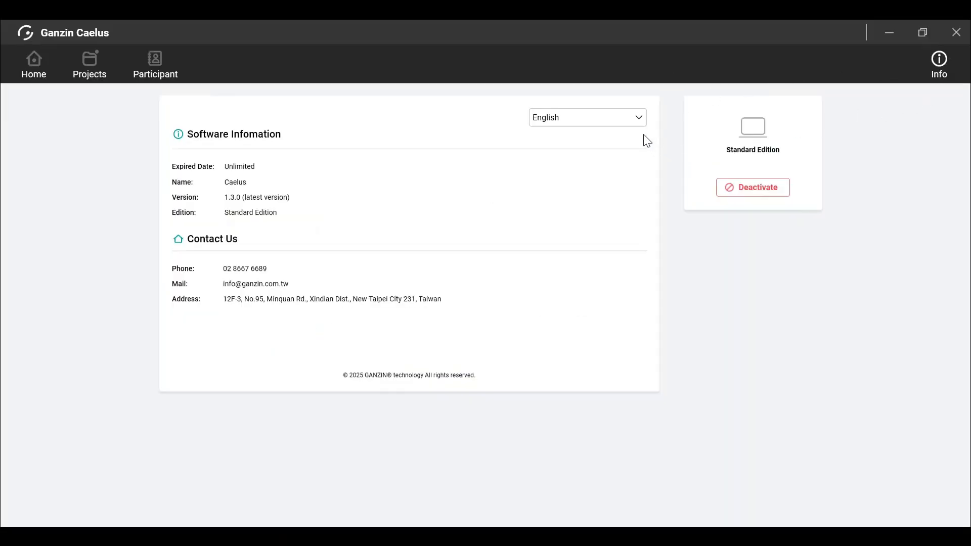
pyautogui.click(622, 128)
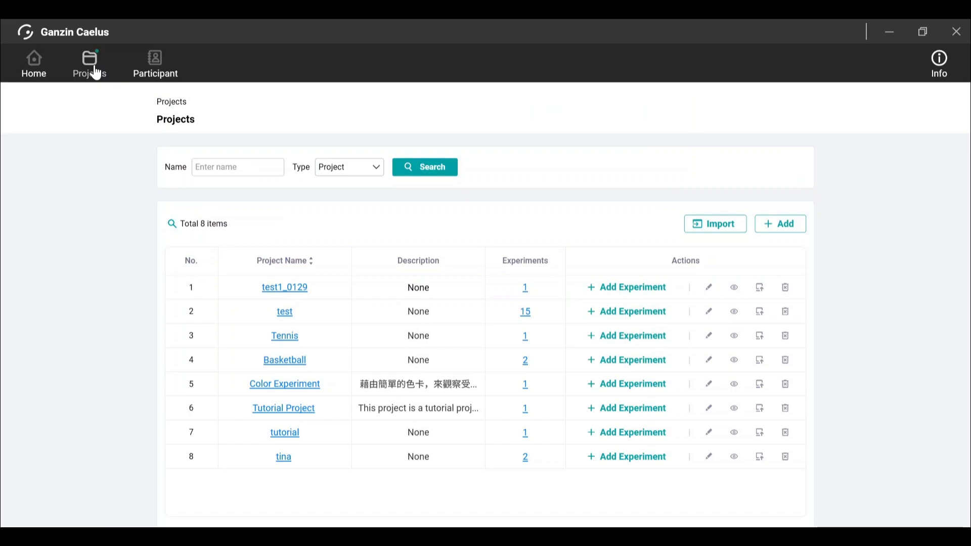
# Create a new project named Shopping
pyautogui.click(786, 224)
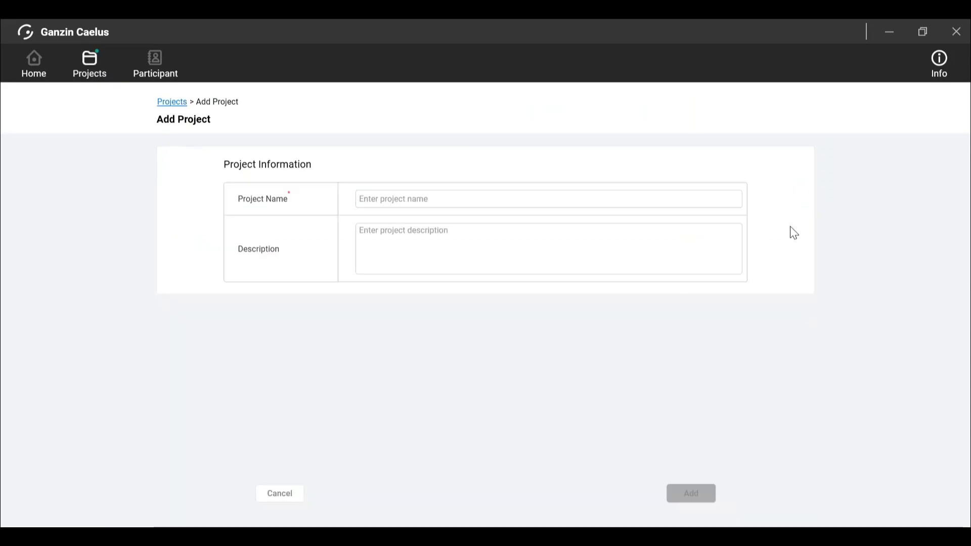
pyautogui.click(485, 198)
pyautogui.write('Sh')
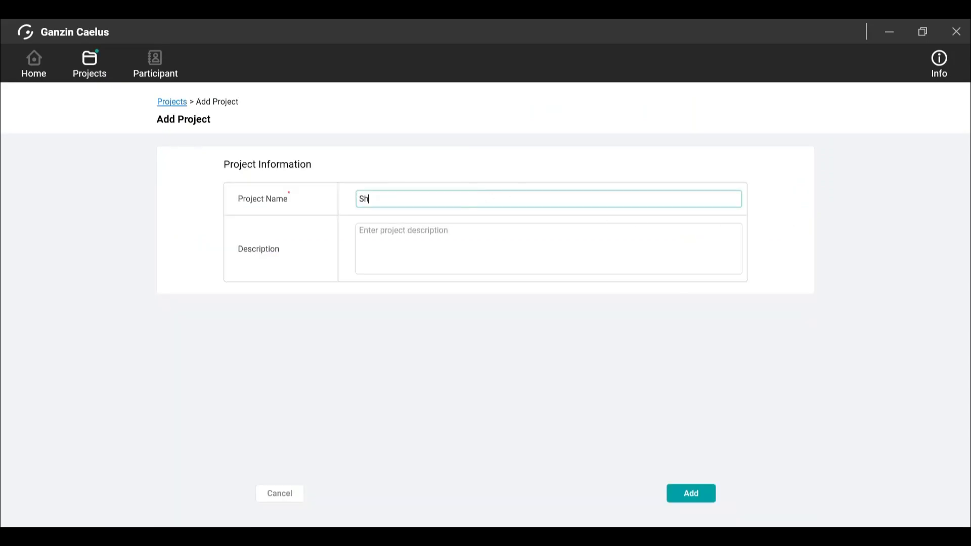
pyautogui.write('opping')
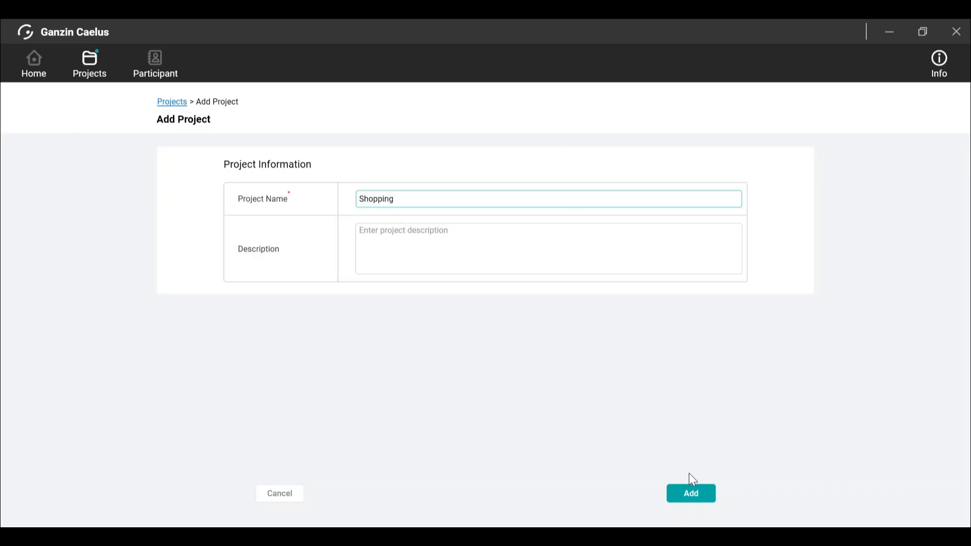
pyautogui.click(691, 494)
# Add an experiment named picking snacks to the Shopping project, leaving the description and questionnaire empty
pyautogui.click(281, 283)
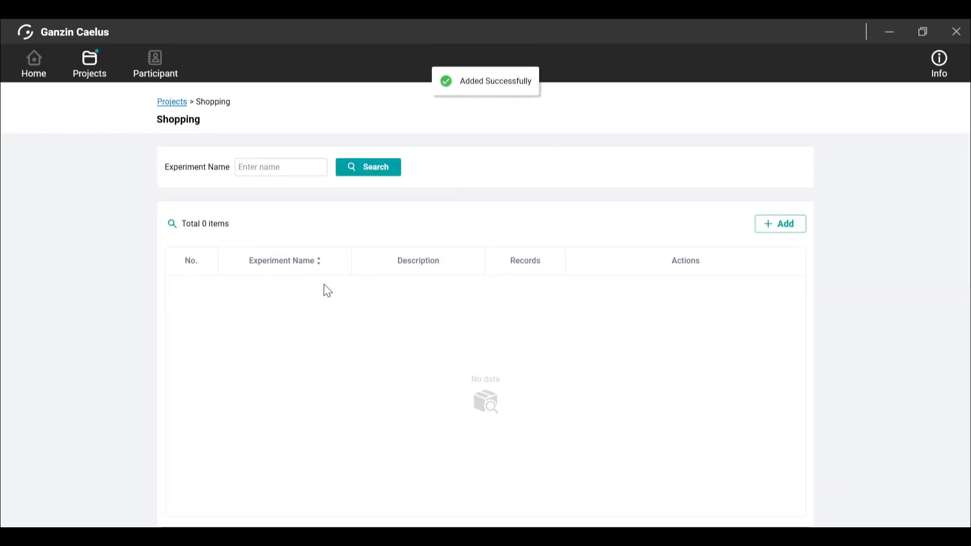
pyautogui.click(767, 224)
pyautogui.click(548, 221)
pyautogui.write('picking snacks')
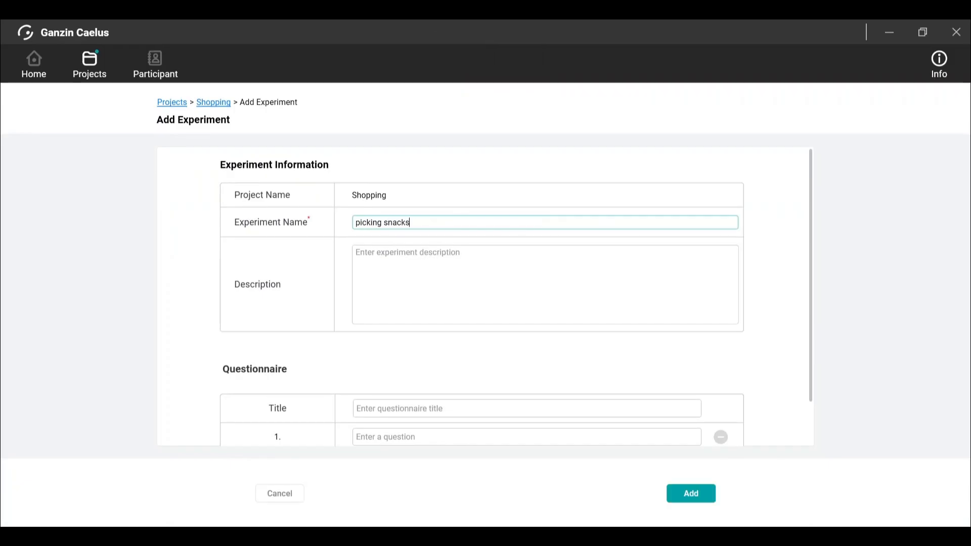
pyautogui.scroll(-1, 478, 249)
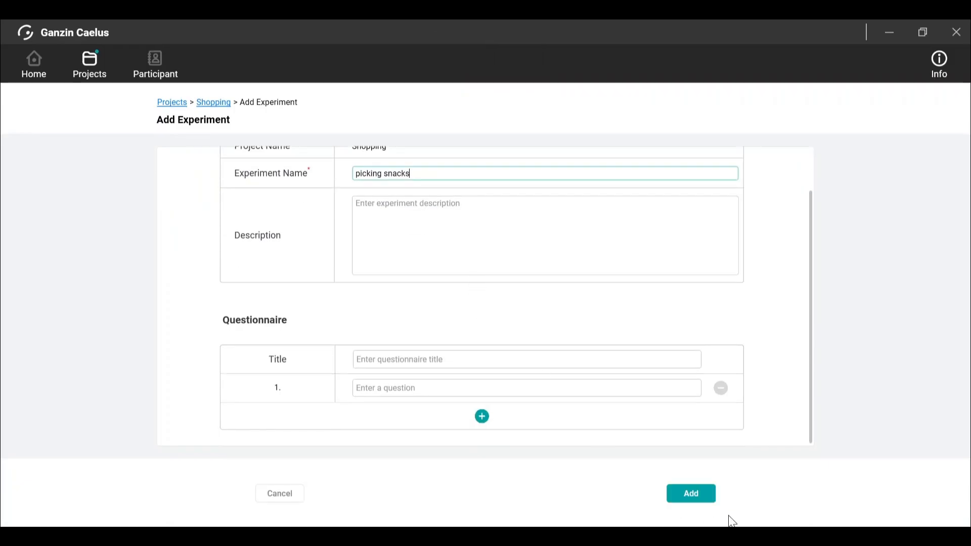
pyautogui.click(690, 494)
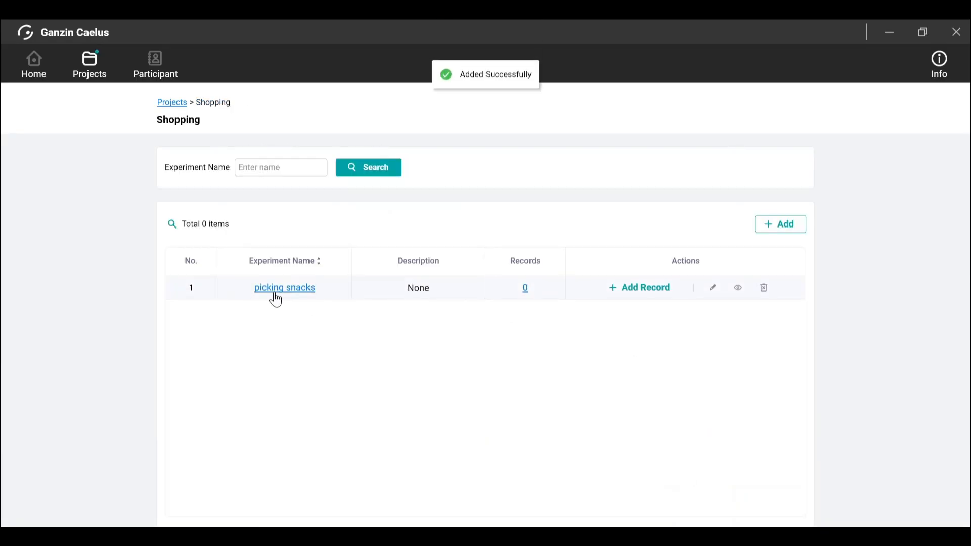
# Add a record to the picking snacks experiment by importing the copied trial1-1 recording folder from the desktop
pyautogui.click(275, 298)
pyautogui.click(759, 232)
pyautogui.click(482, 427)
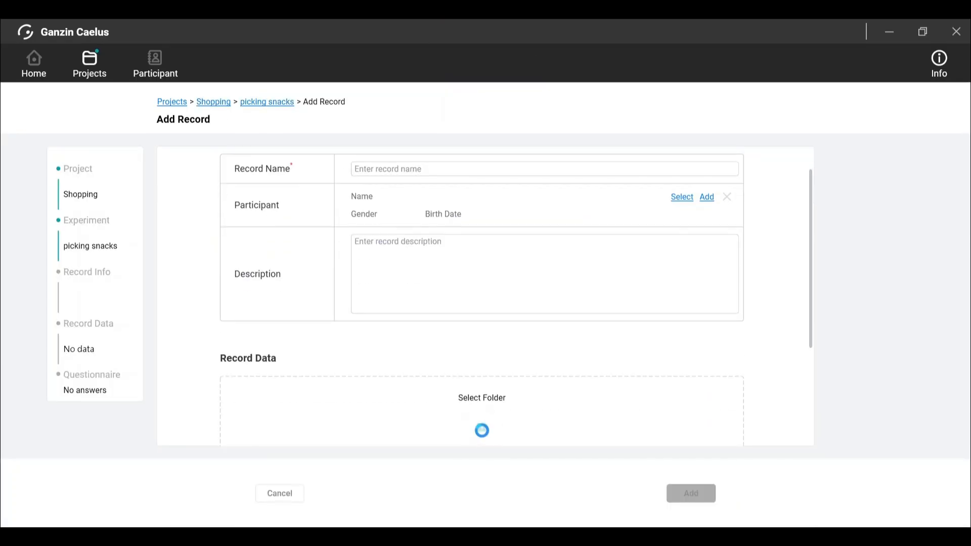
pyautogui.click(324, 247)
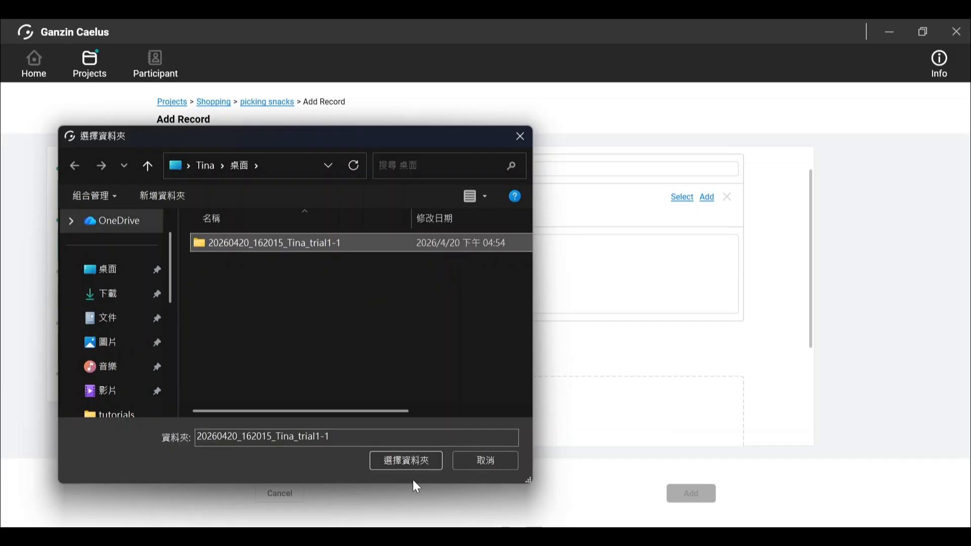
pyautogui.click(421, 459)
pyautogui.click(567, 343)
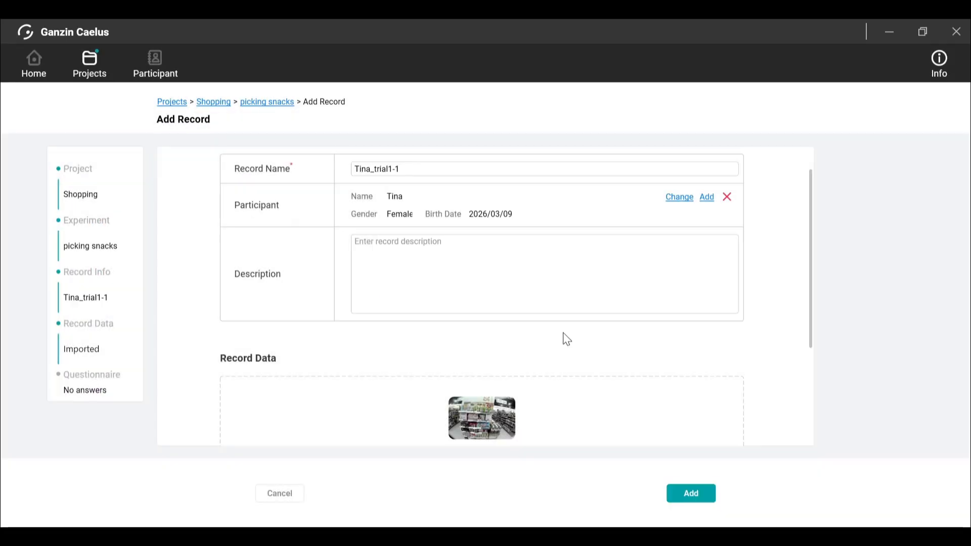
pyautogui.scroll(-5, 563, 338)
pyautogui.click(682, 499)
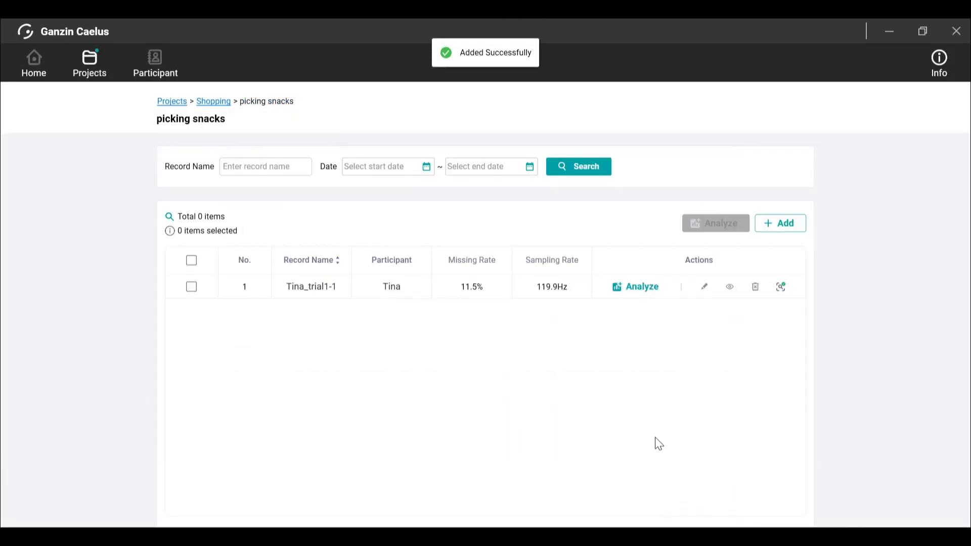
# Look through the participant list with each participant's details and linked experiments
pyautogui.click(152, 66)
pyautogui.scroll(-1, 487, 298)
pyautogui.scroll(-4, 487, 298)
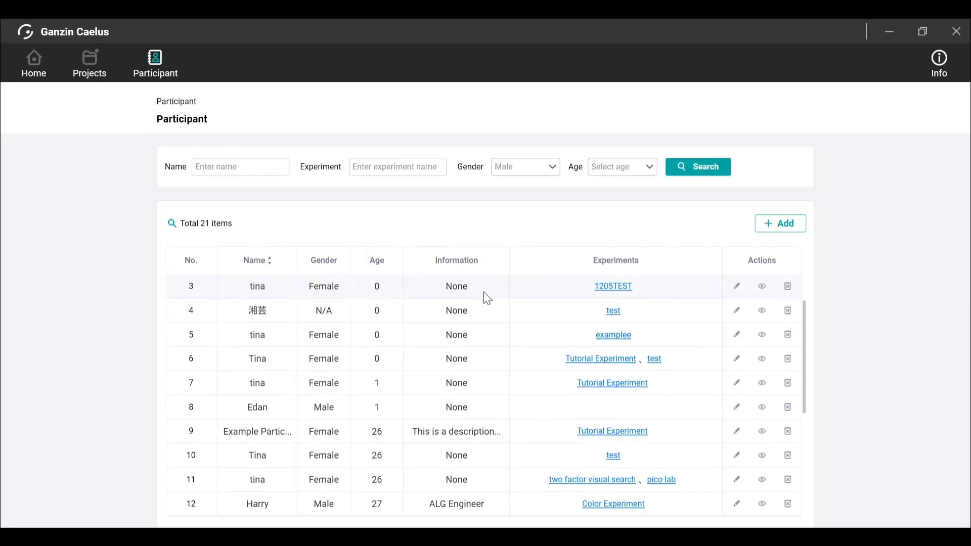
pyautogui.scroll(-5, 487, 298)
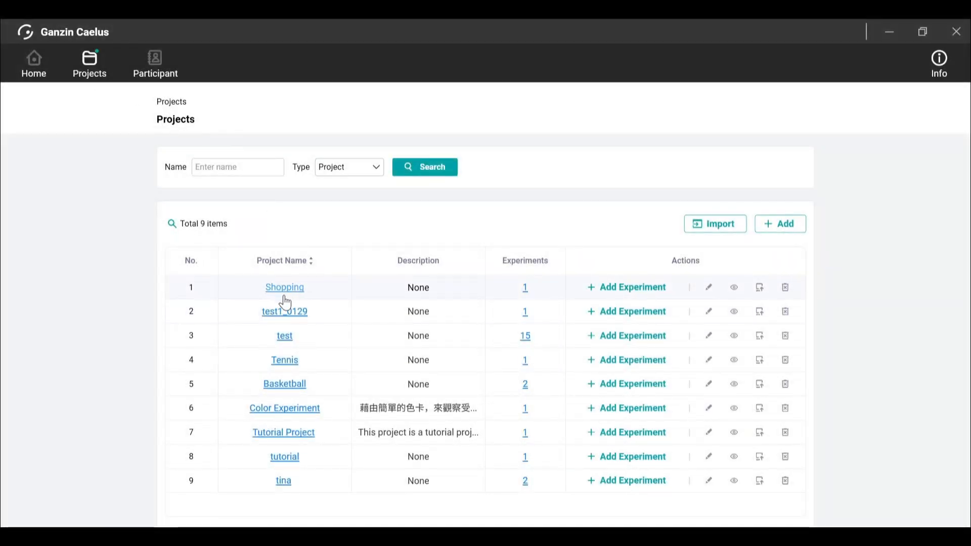
# Open the trial1-1 record of the Shopping project's picking snacks experiment for analysis
pyautogui.click(285, 290)
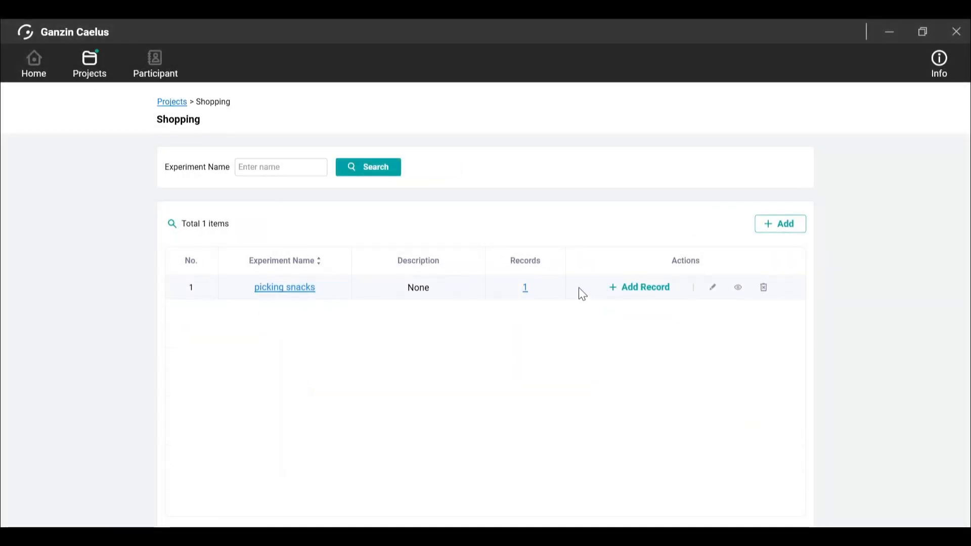
pyautogui.click(291, 288)
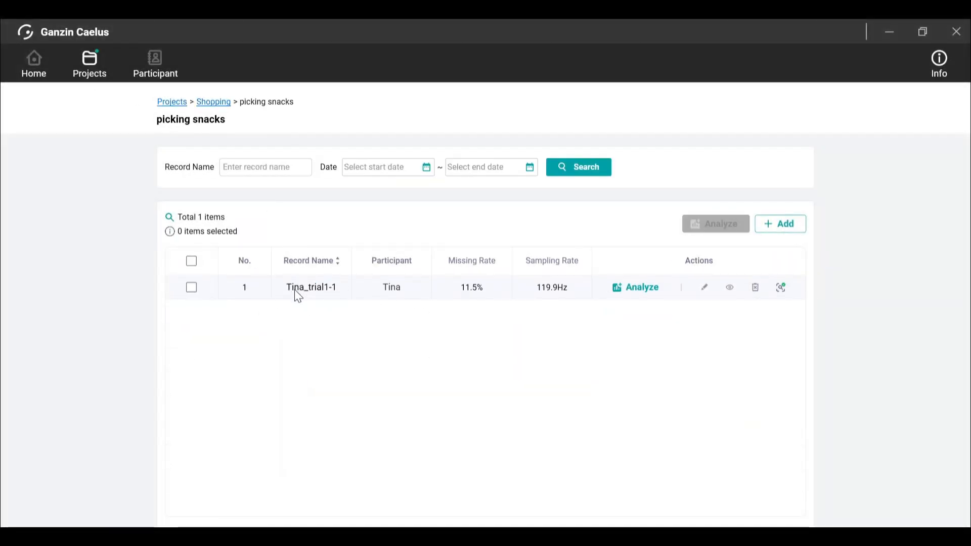
pyautogui.click(650, 293)
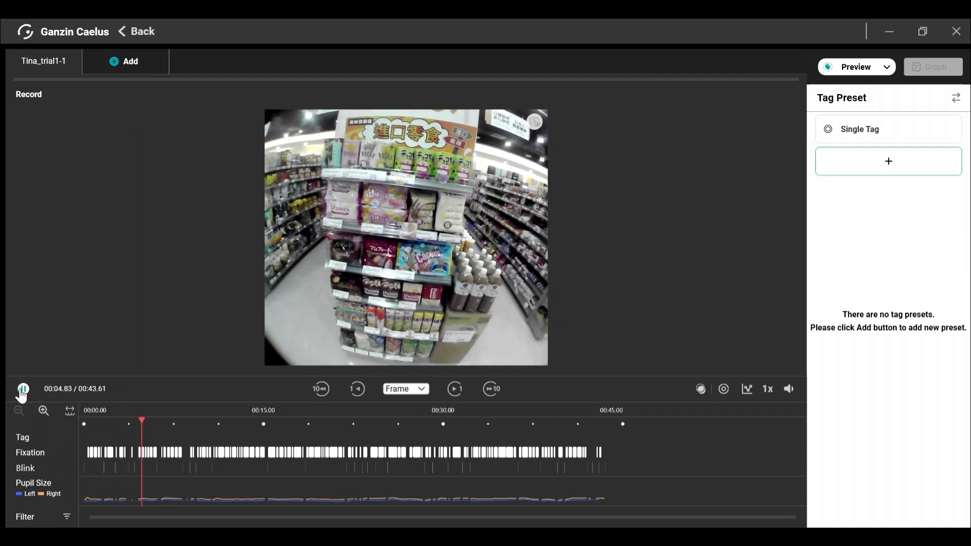
# Create a teal tag preset named start and place a start tag on the recording's timeline at 00:03.38
pyautogui.click(22, 390)
pyautogui.moveTo(115, 427); pyautogui.dragTo(126, 429)
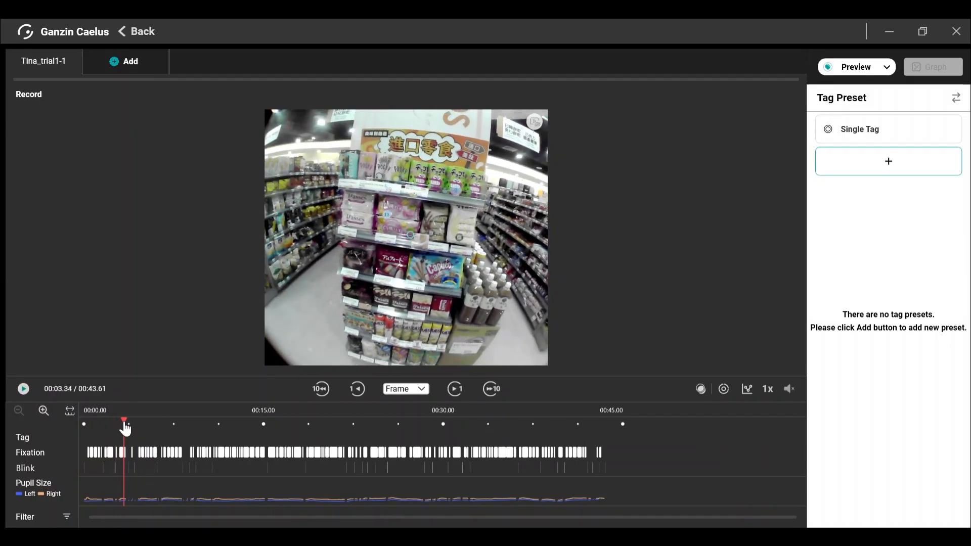
pyautogui.click(887, 167)
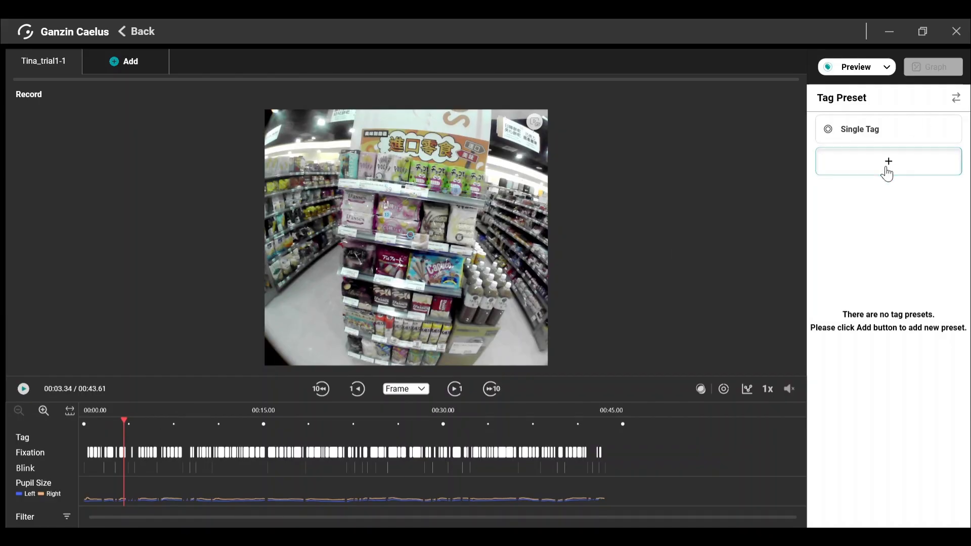
pyautogui.doubleClick(858, 228)
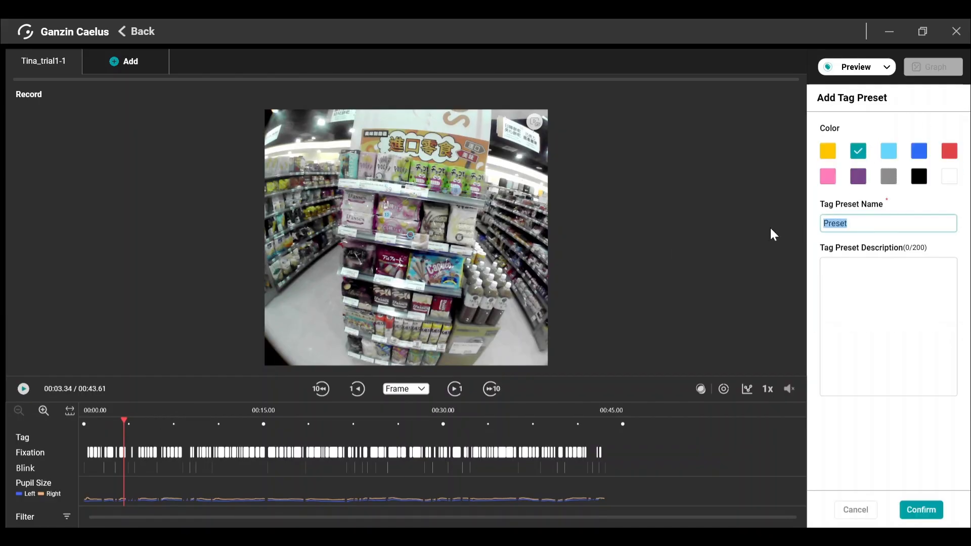
pyautogui.write('start')
pyautogui.click(933, 511)
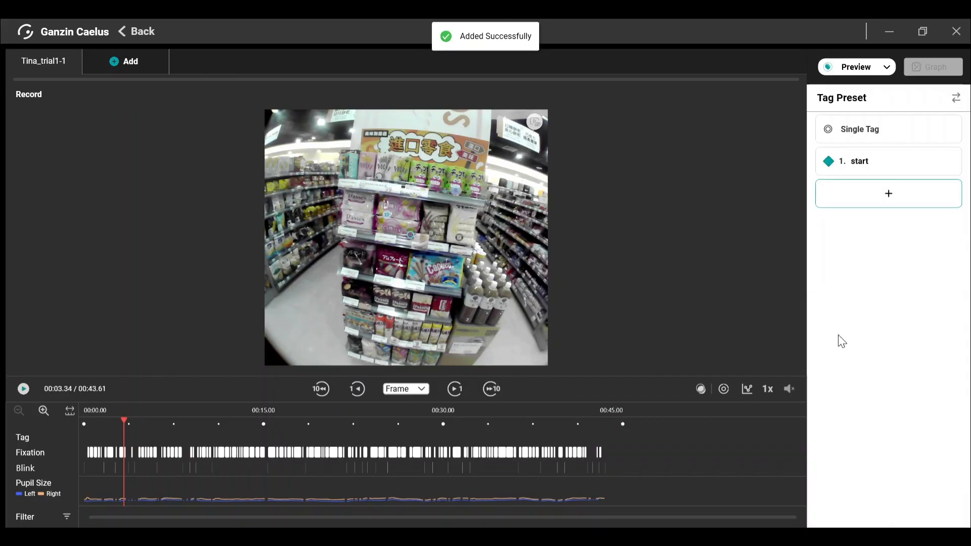
pyautogui.click(125, 424)
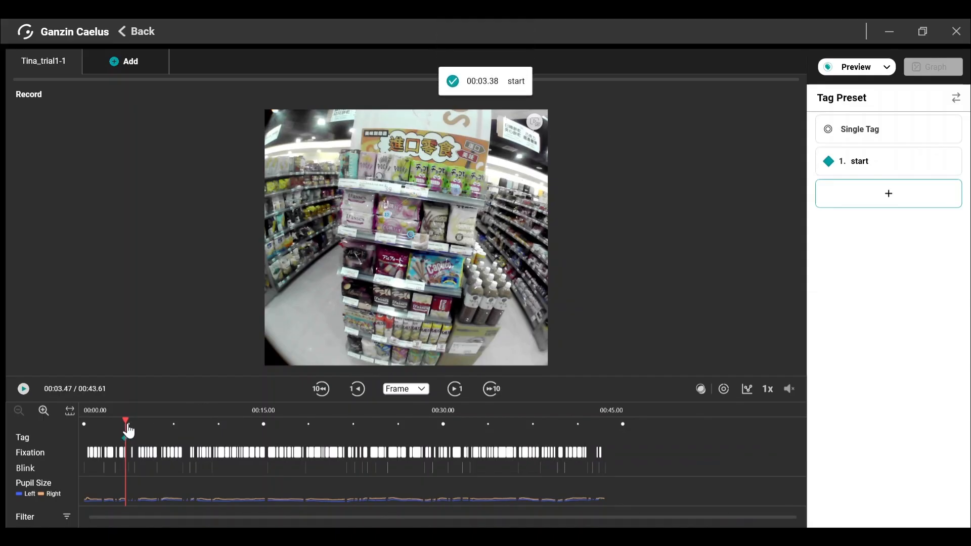
# Create a red tag preset named end and place an end tag on the timeline at 00:27.72
pyautogui.moveTo(126, 430); pyautogui.dragTo(417, 431)
pyautogui.click(884, 200)
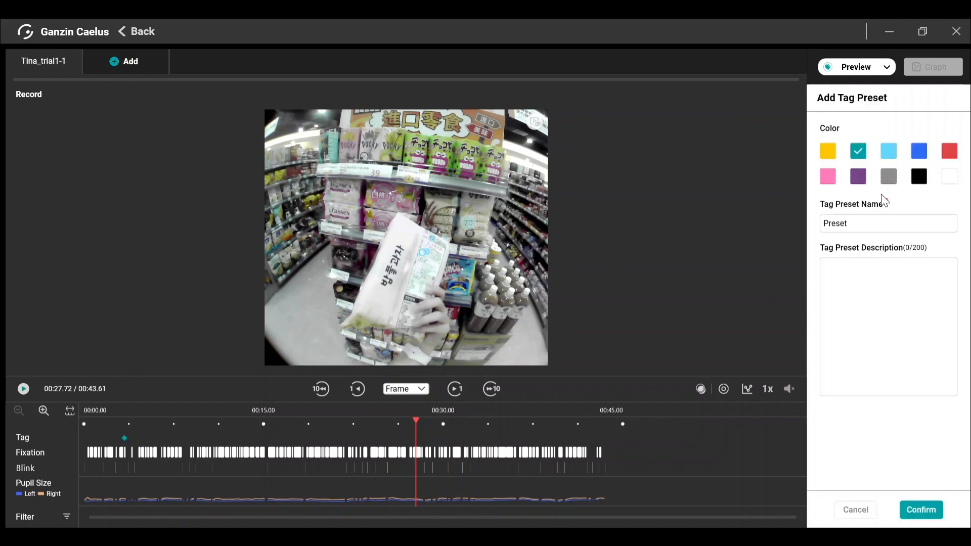
pyautogui.doubleClick(864, 222)
pyautogui.write('end')
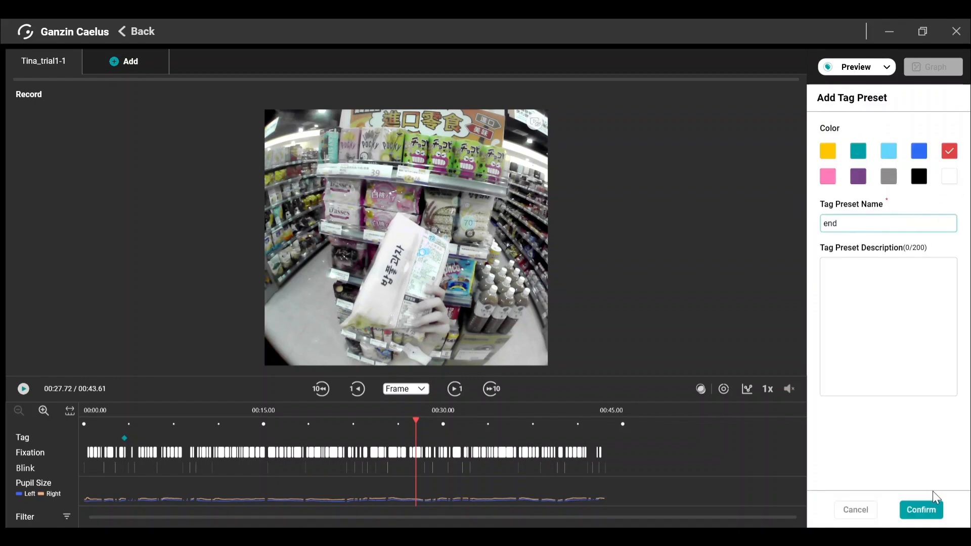
pyautogui.click(921, 509)
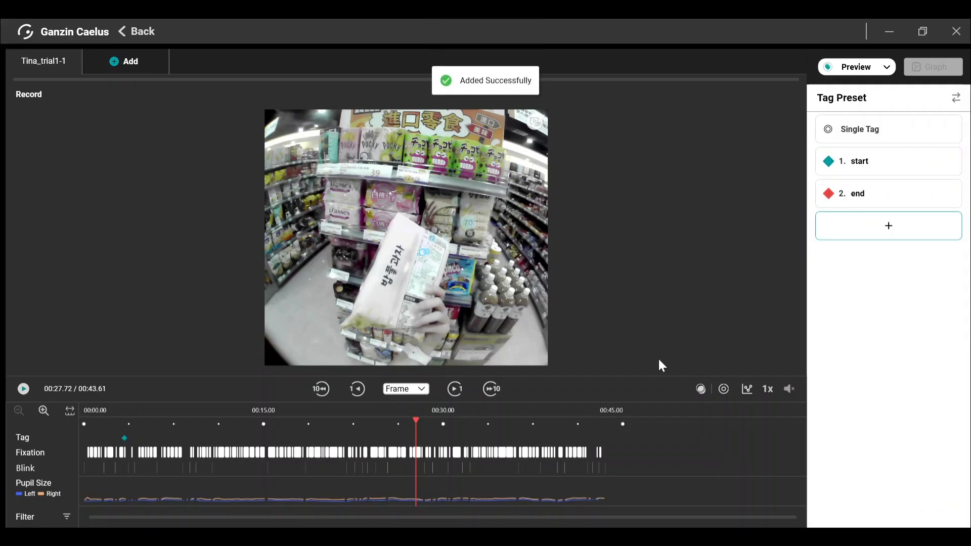
pyautogui.click(875, 199)
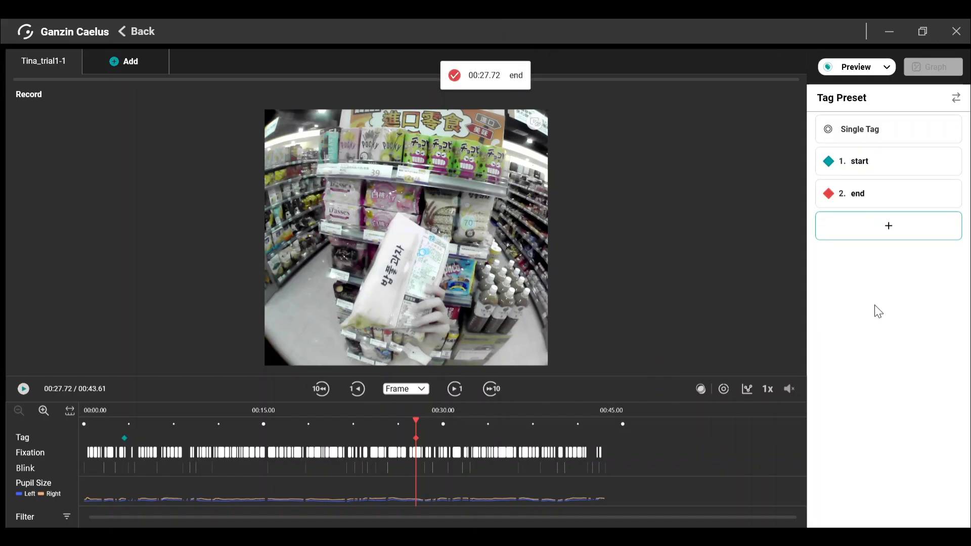
# Switch the recording to Analysis mode and add a TOI spanning from the start tag to the end tag
pyautogui.click(860, 68)
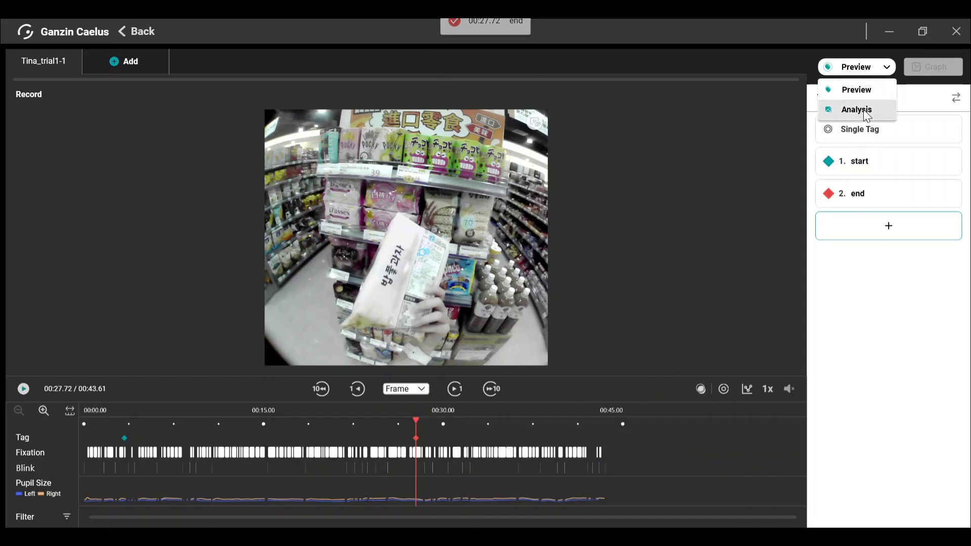
pyautogui.click(861, 110)
pyautogui.click(880, 177)
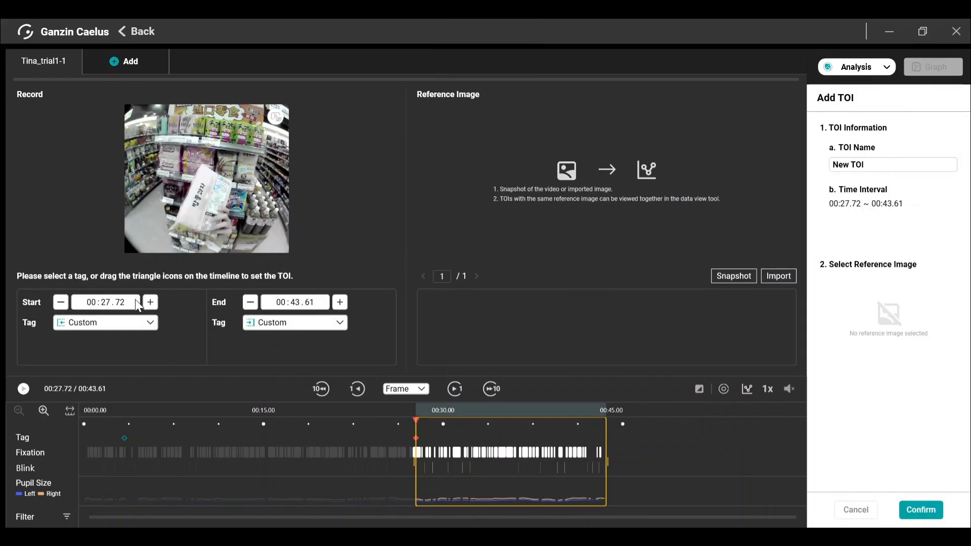
pyautogui.click(127, 323)
pyautogui.click(81, 373)
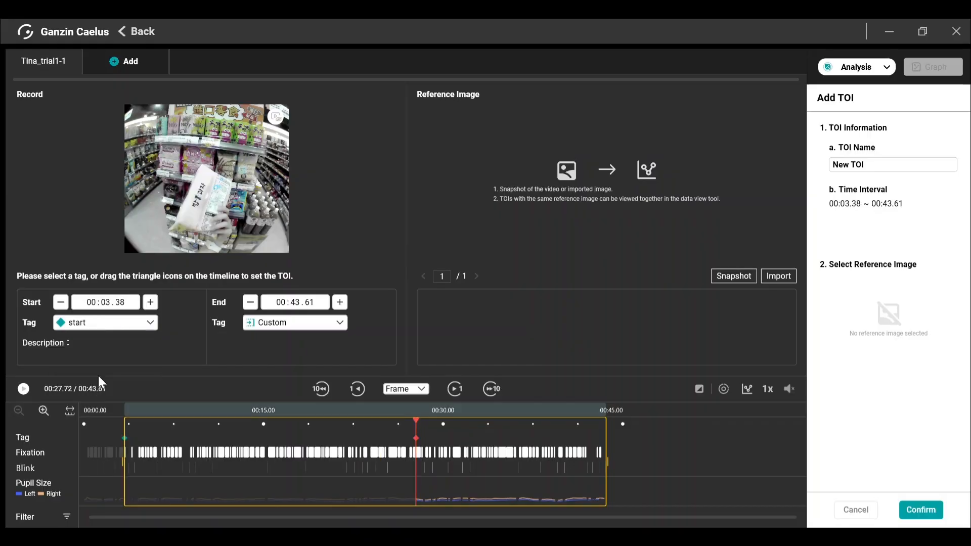
pyautogui.click(295, 323)
pyautogui.click(263, 386)
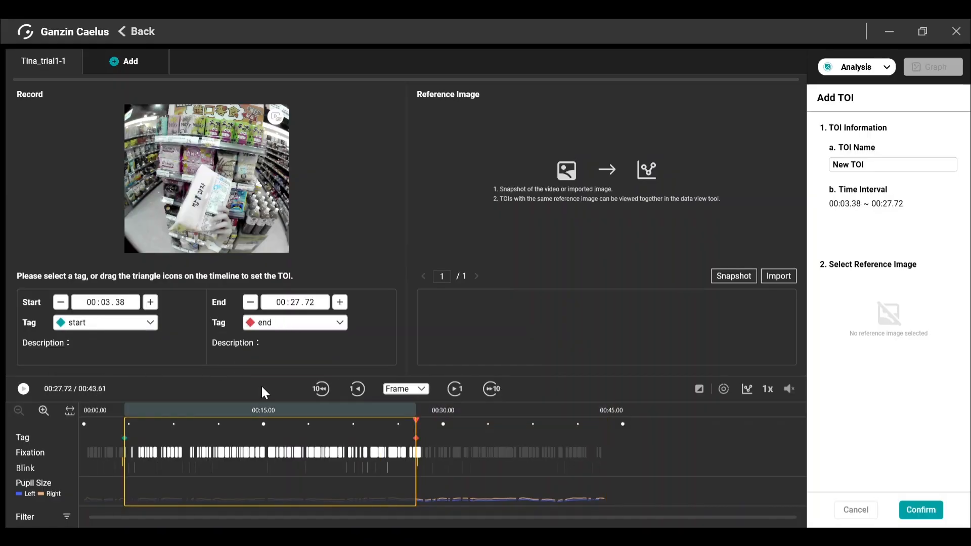
# Name the TOI 1st pick and save it with a snapshot of the video at 00:21.72 as its reference image
pyautogui.click(835, 165)
pyautogui.write('1st pick')
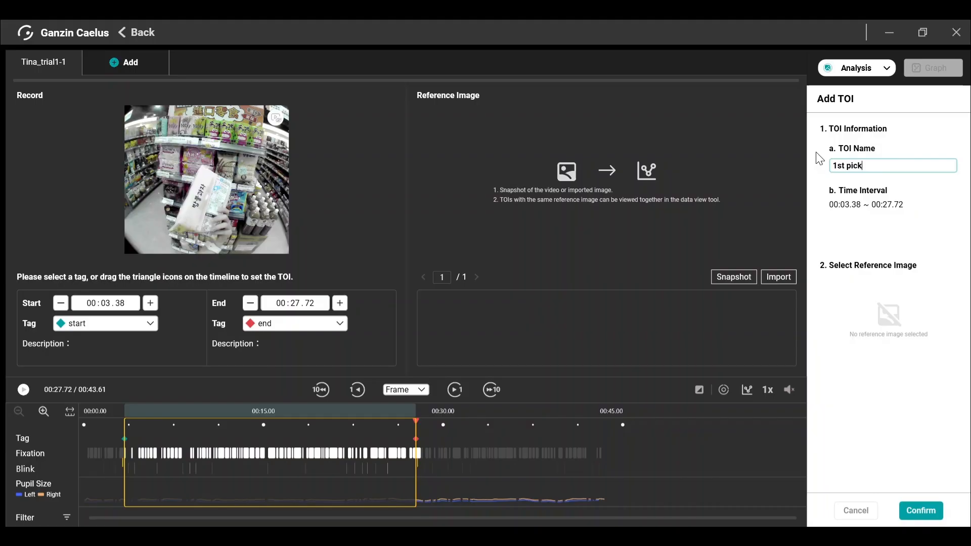
pyautogui.click(371, 430)
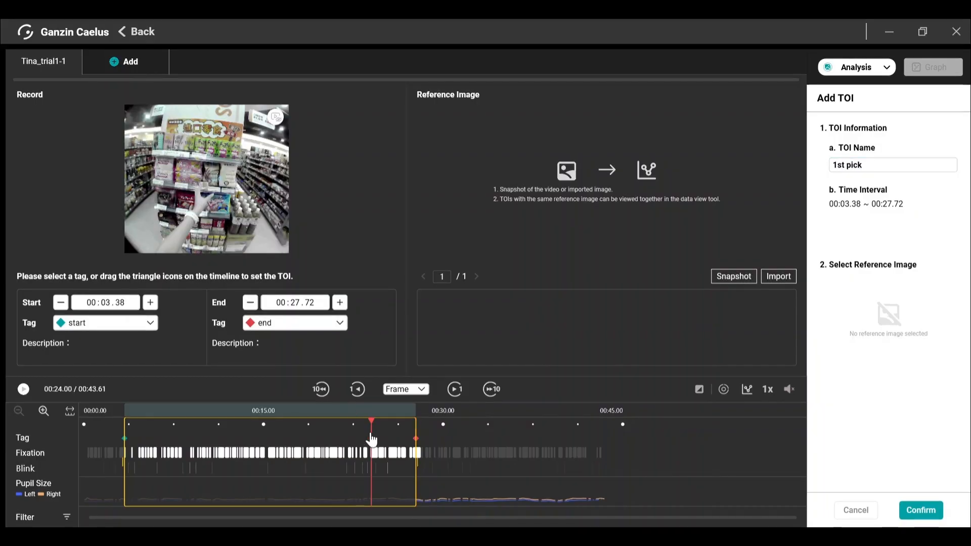
pyautogui.moveTo(371, 437); pyautogui.dragTo(344, 440)
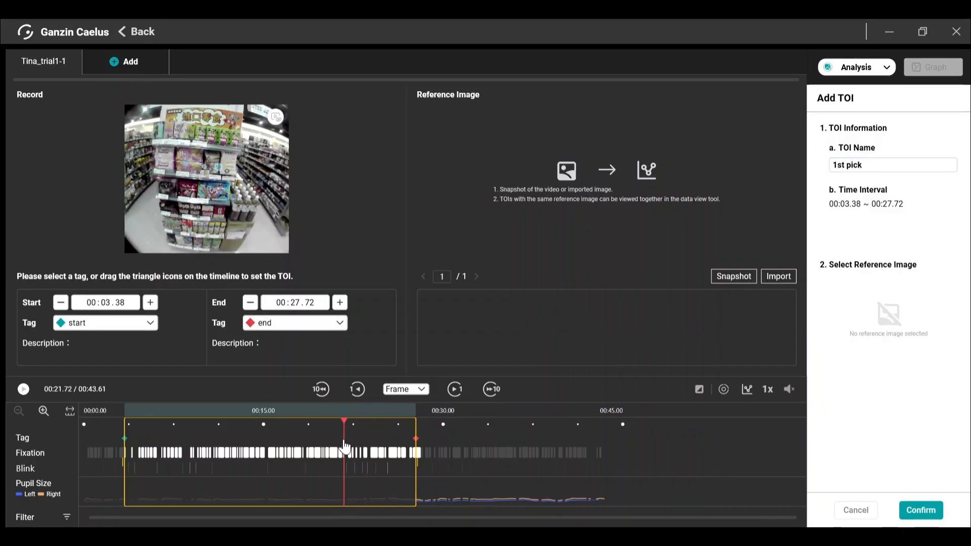
pyautogui.click(731, 279)
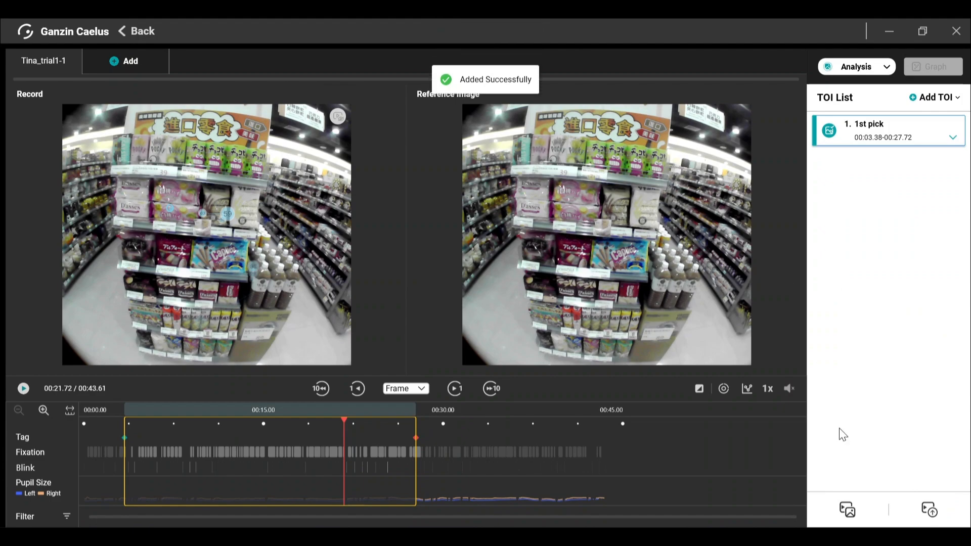
# Open the 1st pick TOI's heatmap view and compare the Magma and Jet color maps in its settings
pyautogui.click(850, 514)
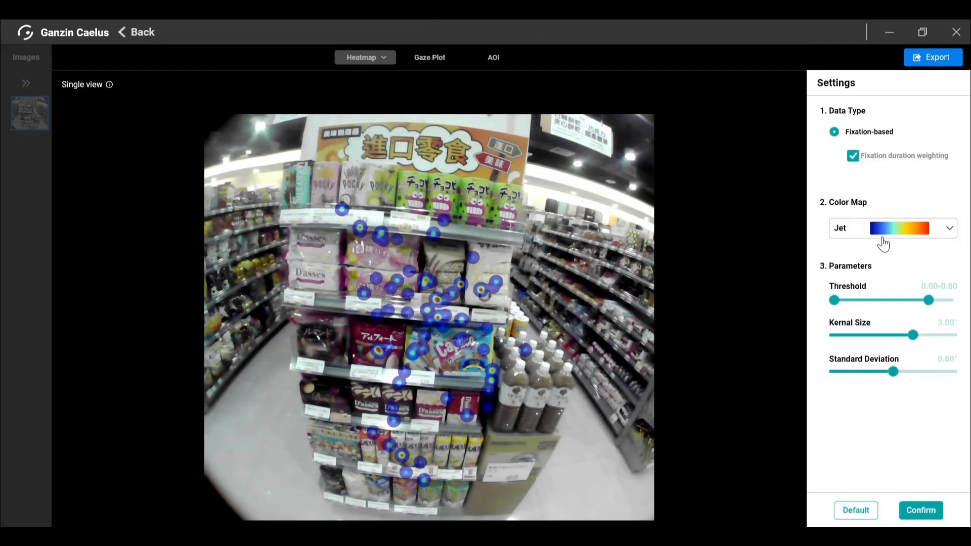
pyautogui.click(883, 244)
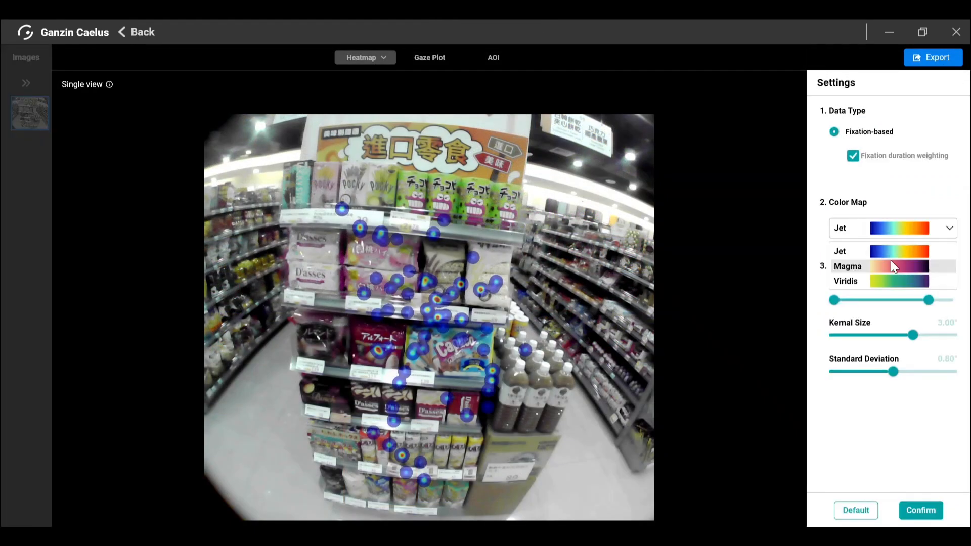
pyautogui.click(893, 266)
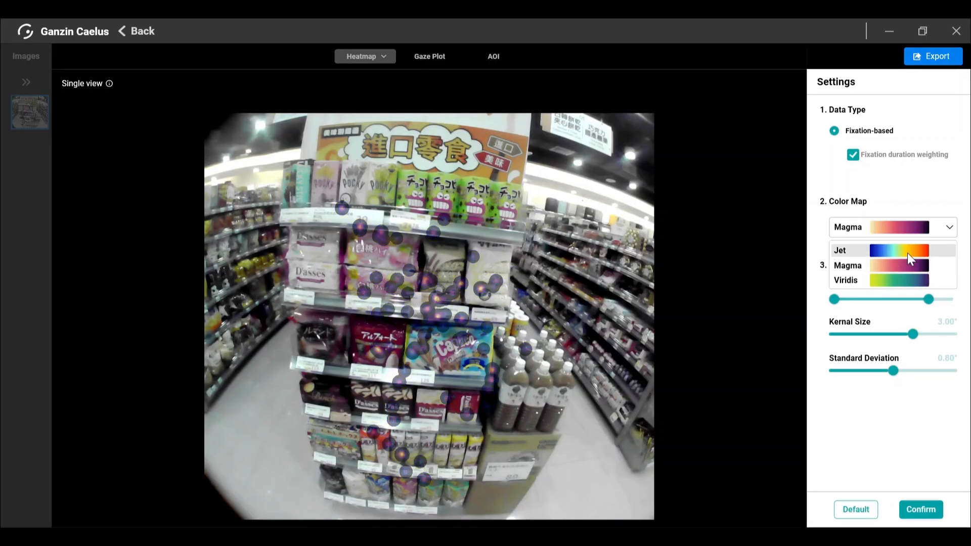
pyautogui.click(908, 253)
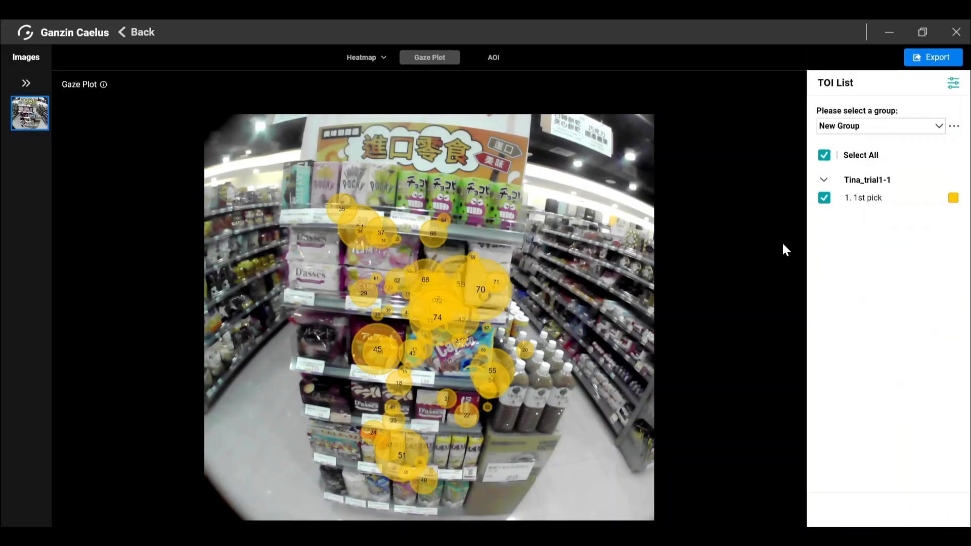
# Reduce the circle scale of the gaze plot to 35% and apply the setting
pyautogui.click(953, 83)
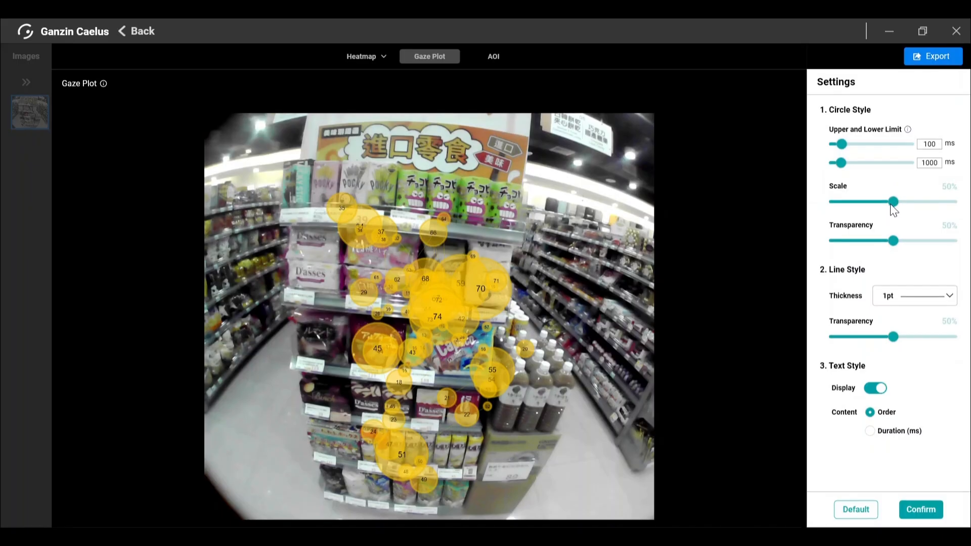
pyautogui.moveTo(893, 202); pyautogui.dragTo(875, 202)
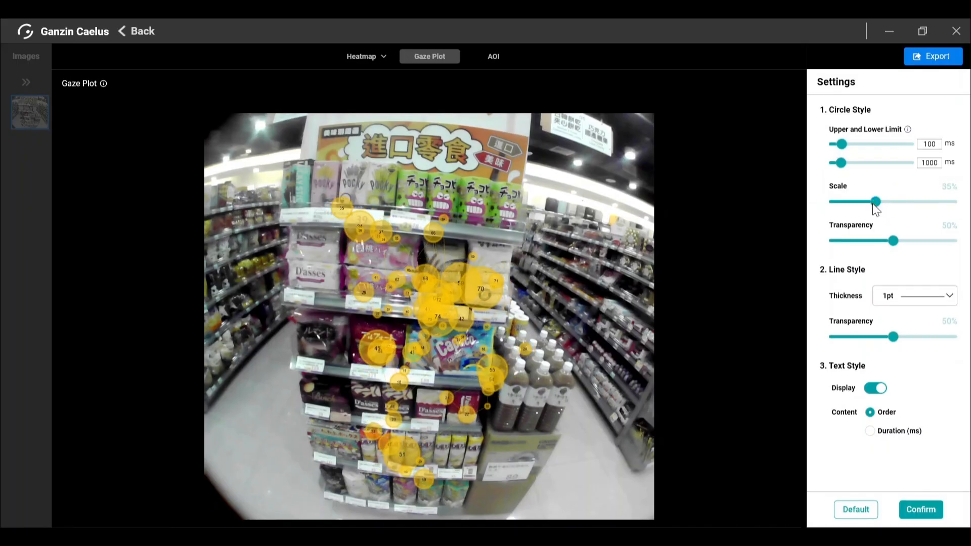
pyautogui.click(919, 507)
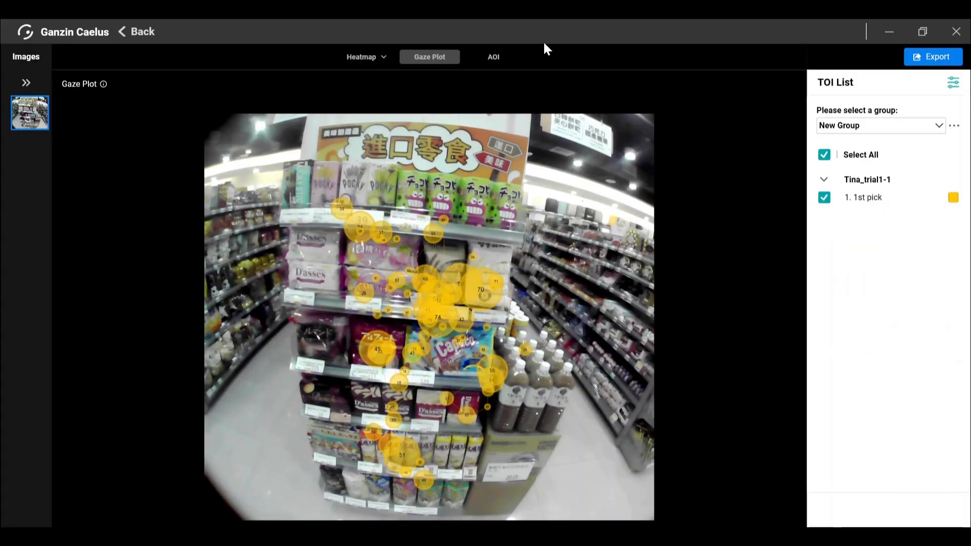
# Draw a polygon AOI around the top shelf of snacks on the reference image and name it first row
pyautogui.click(493, 57)
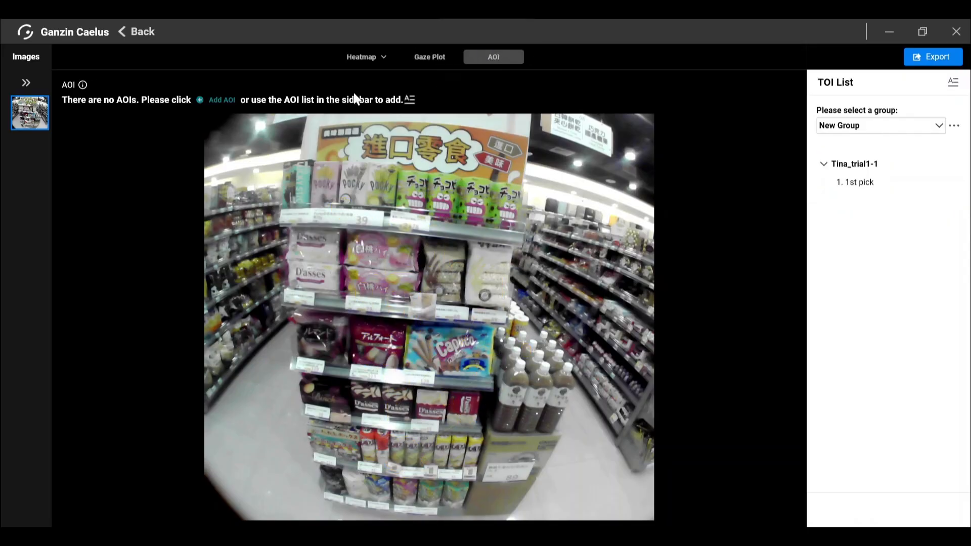
pyautogui.click(212, 100)
pyautogui.click(686, 99)
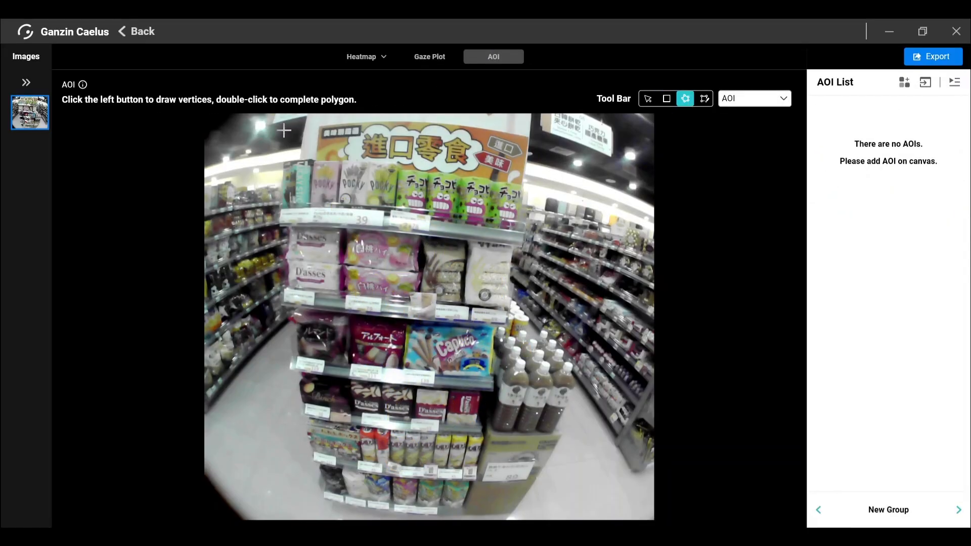
pyautogui.click(283, 160)
pyautogui.click(277, 226)
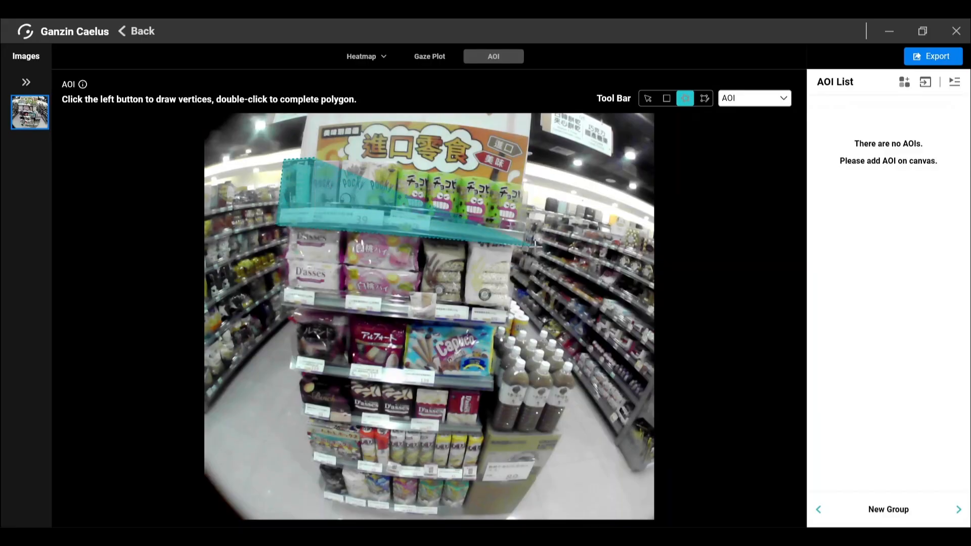
pyautogui.click(528, 247)
pyautogui.click(528, 191)
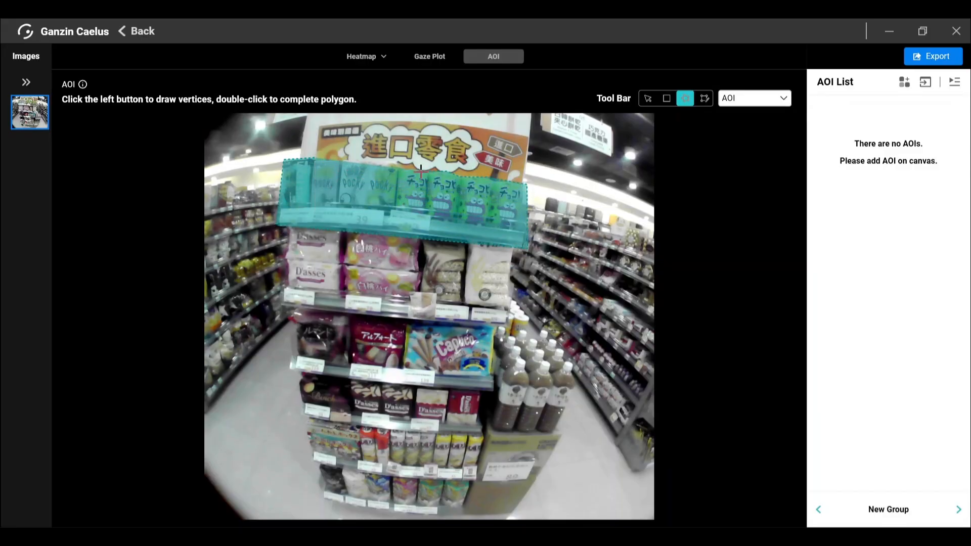
pyautogui.doubleClick(332, 160)
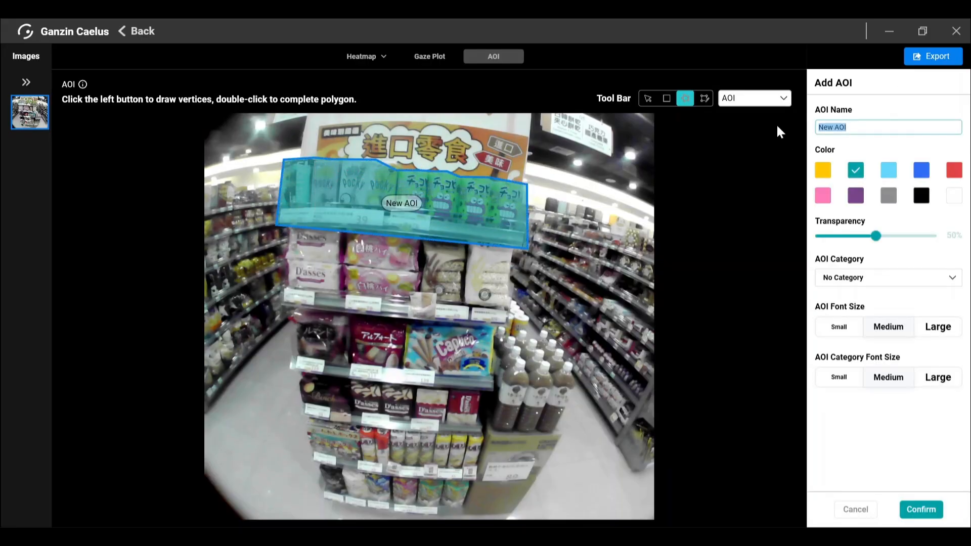
pyautogui.write('first row')
pyautogui.click(921, 509)
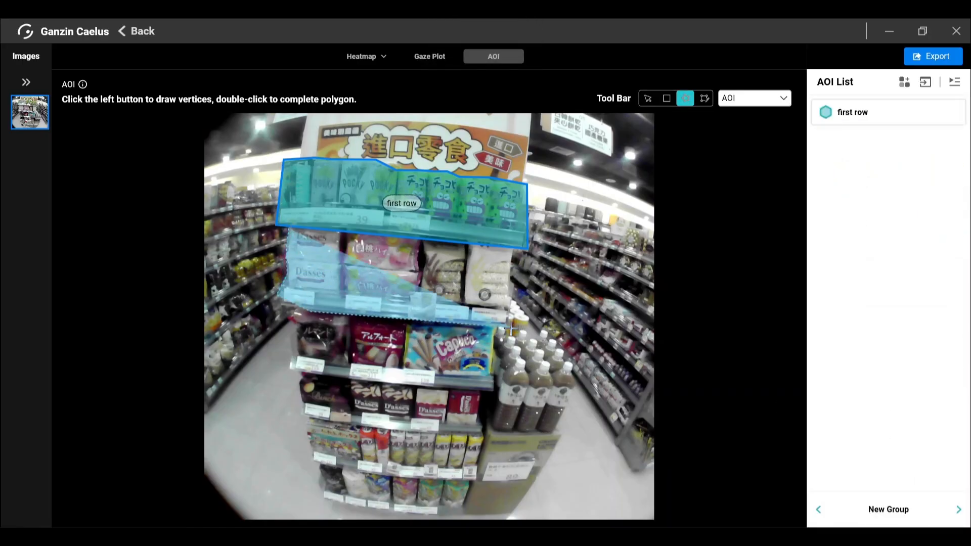
# Complete the polygon AOI around the second shelf of snacks and name it second row
pyautogui.doubleClick(398, 239)
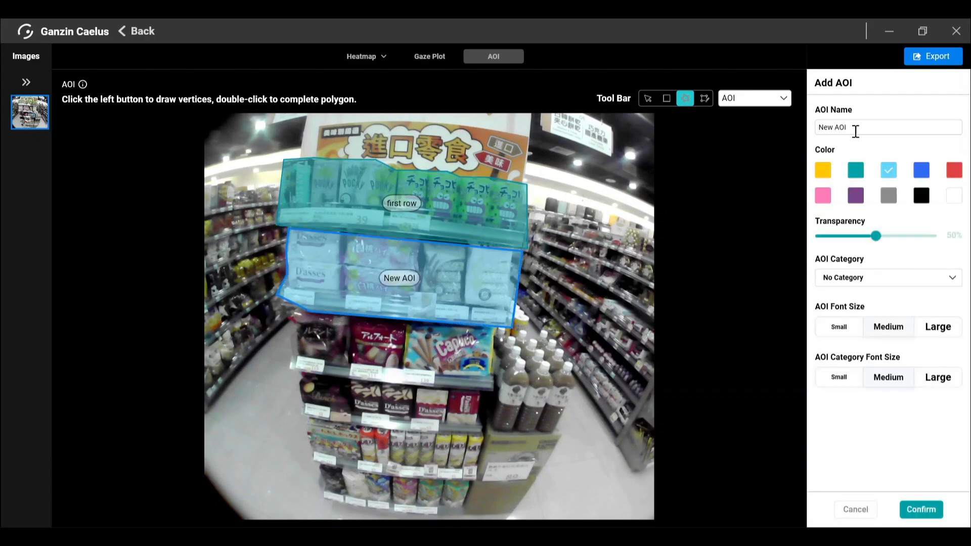
pyautogui.moveTo(856, 130); pyautogui.dragTo(799, 128)
pyautogui.write('second row')
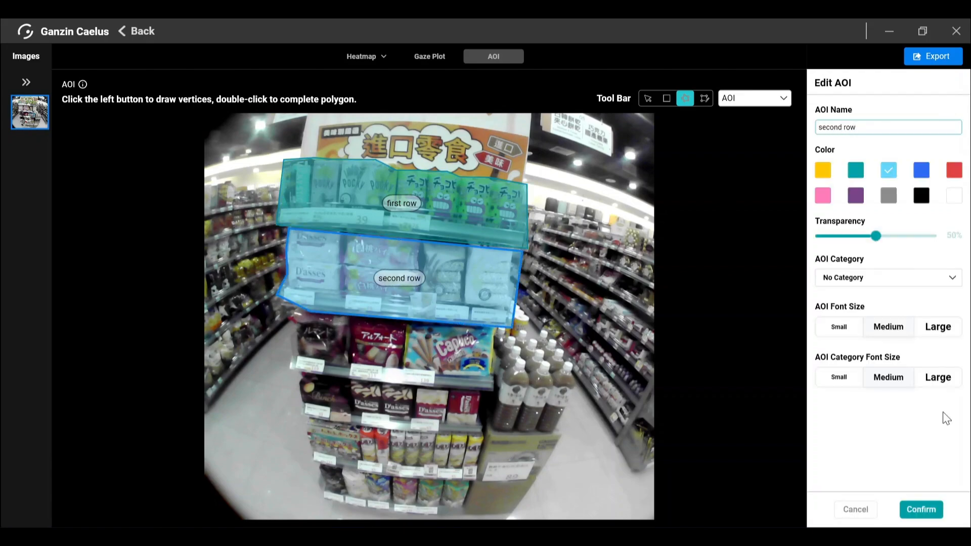
pyautogui.click(924, 511)
# Draw a polygon AOI around the third shelf of snacks and name it third row
pyautogui.click(286, 312)
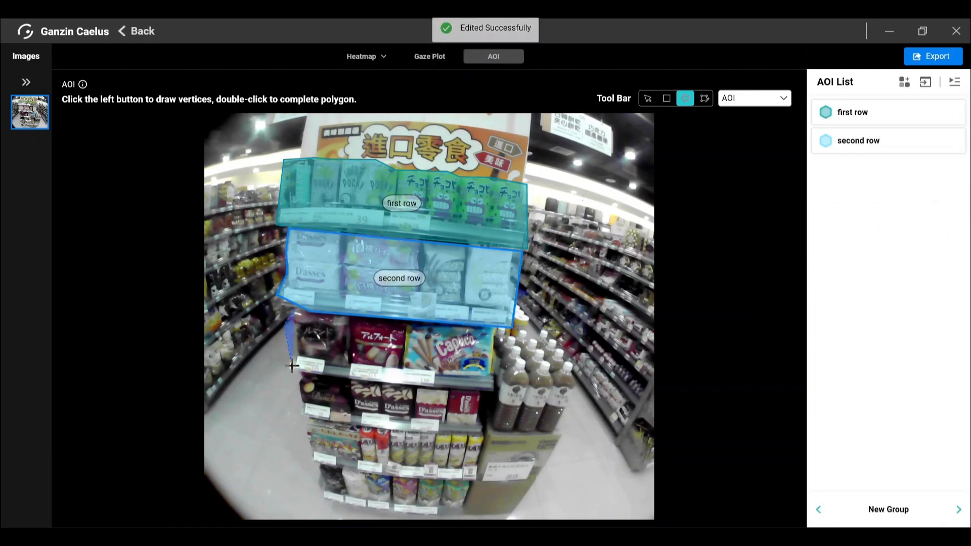
pyautogui.click(290, 371)
pyautogui.click(494, 390)
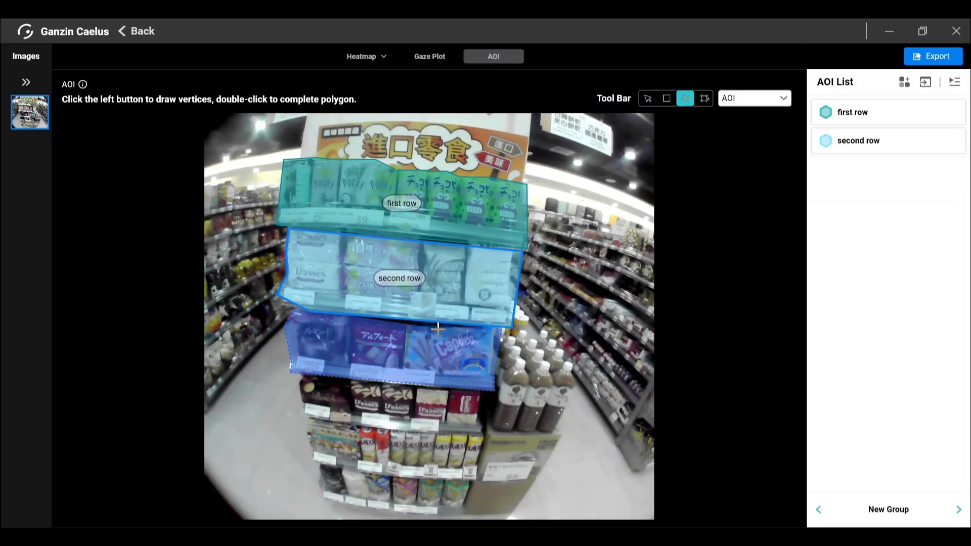
pyautogui.doubleClick(500, 328)
pyautogui.moveTo(852, 128); pyautogui.dragTo(811, 132)
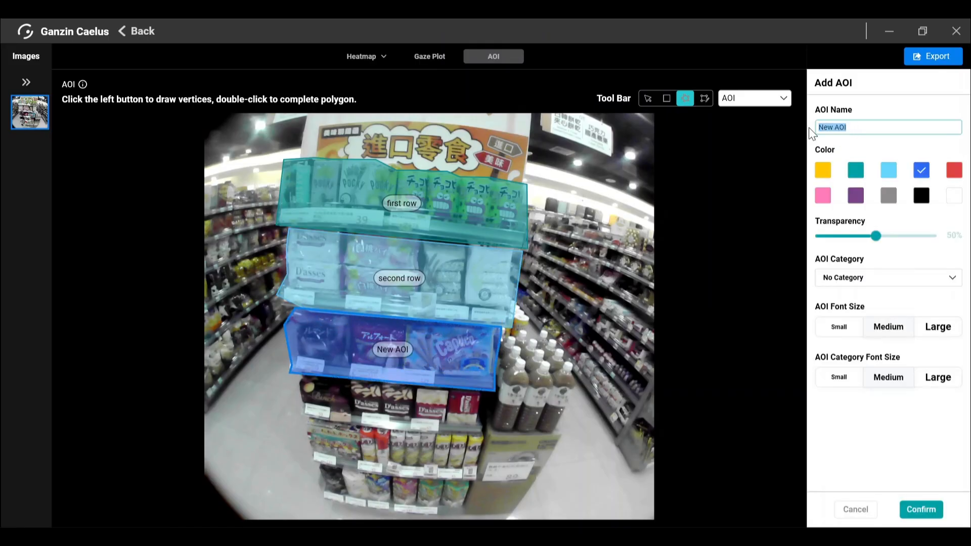
pyautogui.write('third row')
pyautogui.click(931, 511)
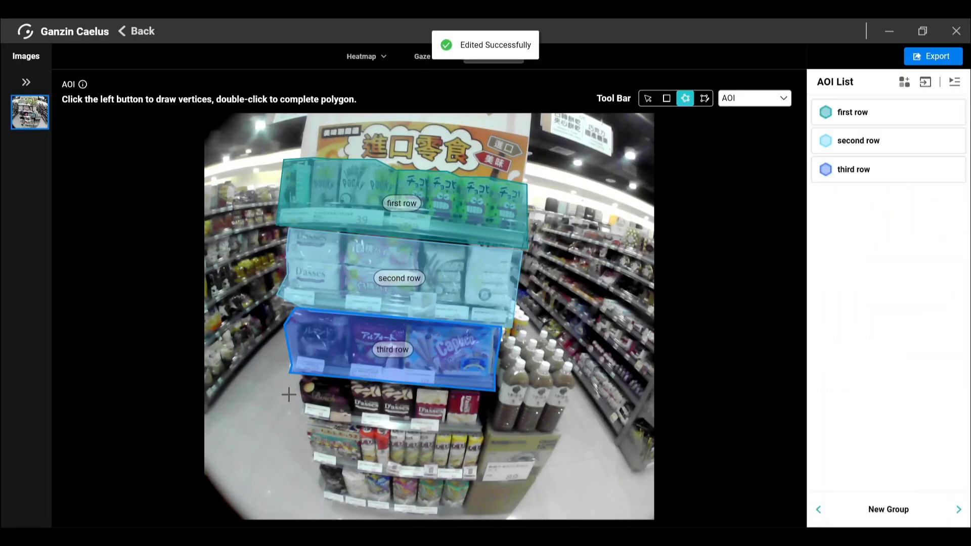
# Draw a polygon AOI around the fourth shelf of snacks and name it fourth row
pyautogui.click(305, 420)
pyautogui.click(495, 436)
pyautogui.click(496, 394)
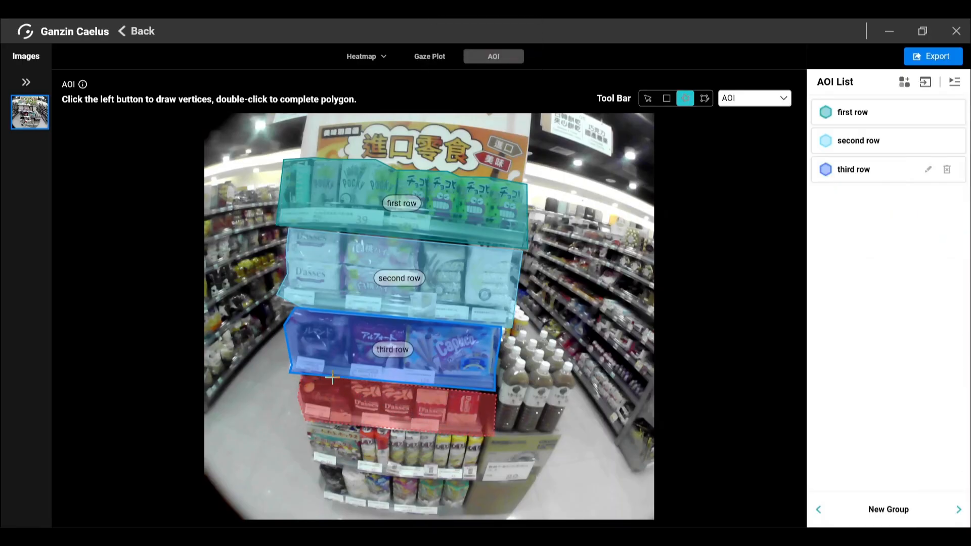
pyautogui.doubleClick(300, 379)
pyautogui.write('fourth')
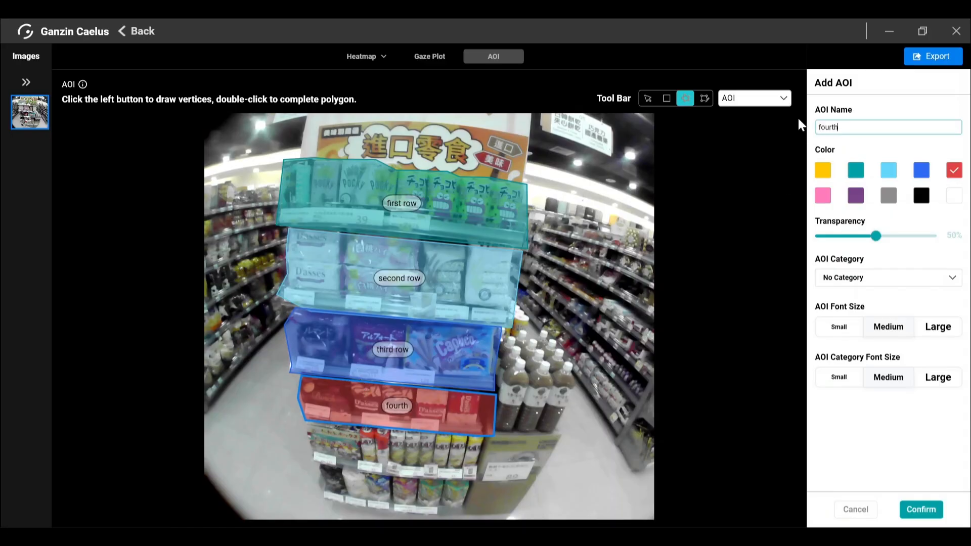
pyautogui.write(' row')
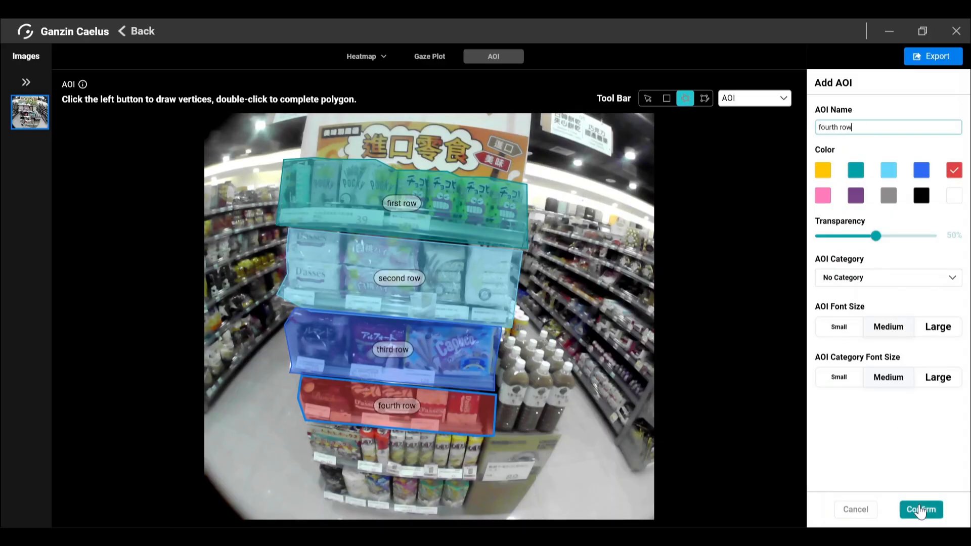
pyautogui.click(920, 509)
# Draw a polygon AOI around the group of bottles beside the shelves and name it milktea
pyautogui.click(549, 332)
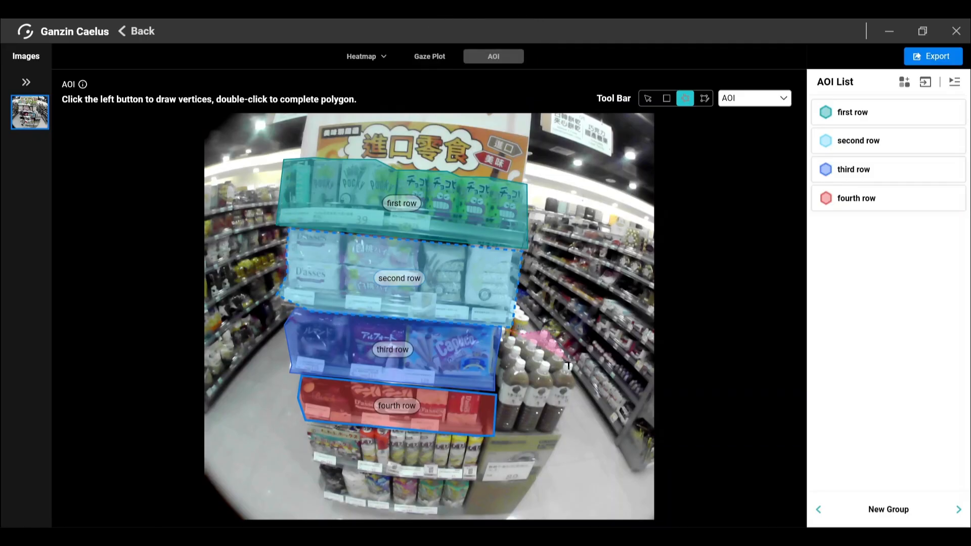
pyautogui.click(573, 362)
pyautogui.click(578, 380)
pyautogui.click(565, 436)
pyautogui.click(498, 433)
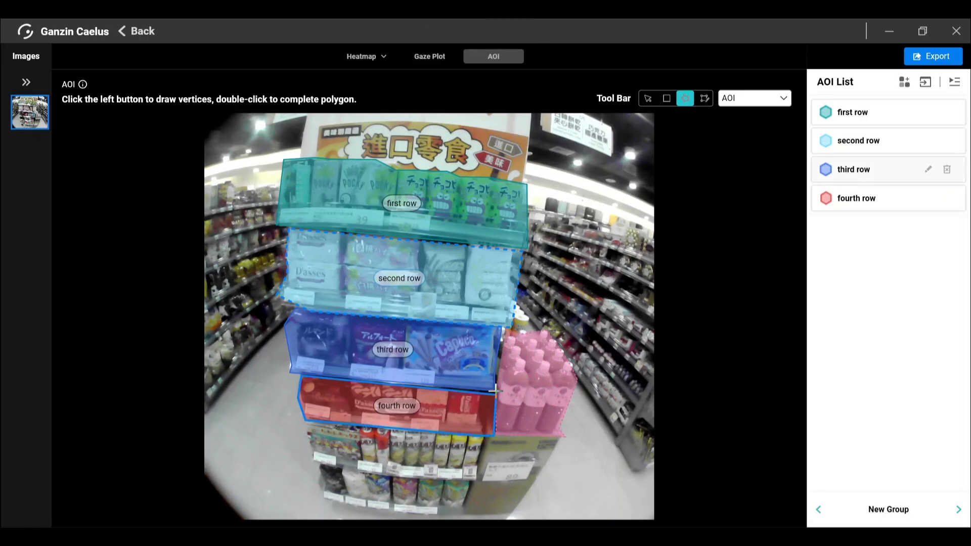
pyautogui.doubleClick(500, 340)
pyautogui.click(850, 127)
pyautogui.write('milktea')
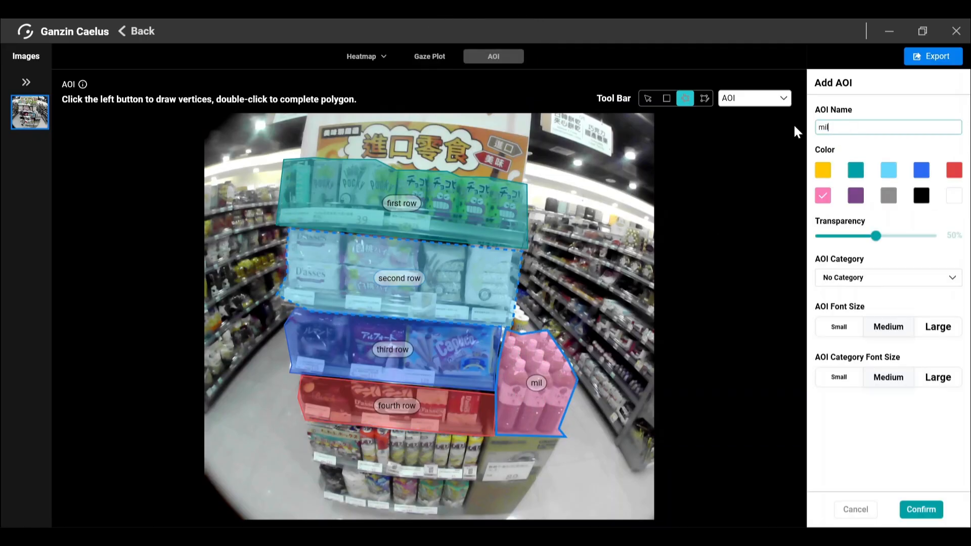
pyautogui.click(931, 508)
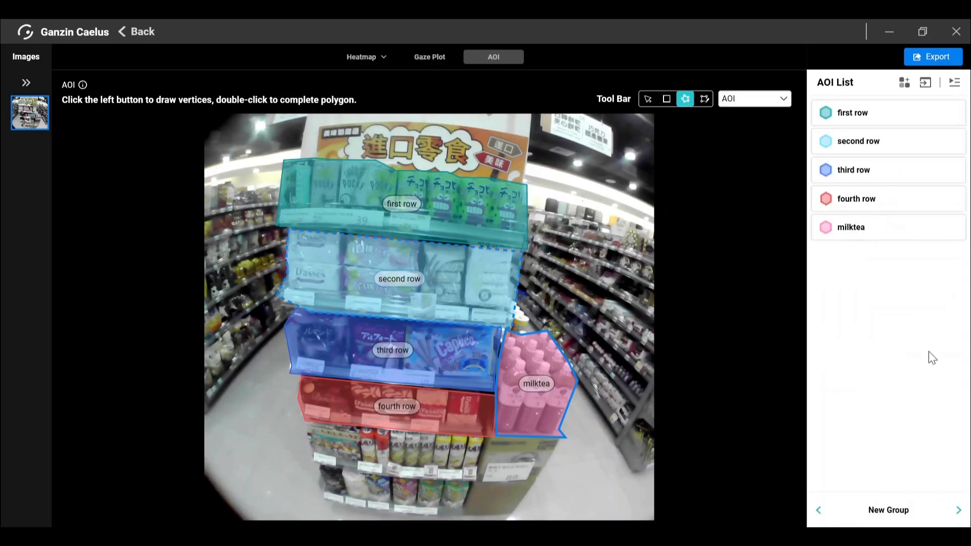
# Expand the first row AOI to examine its gaze metrics
pyautogui.click(844, 116)
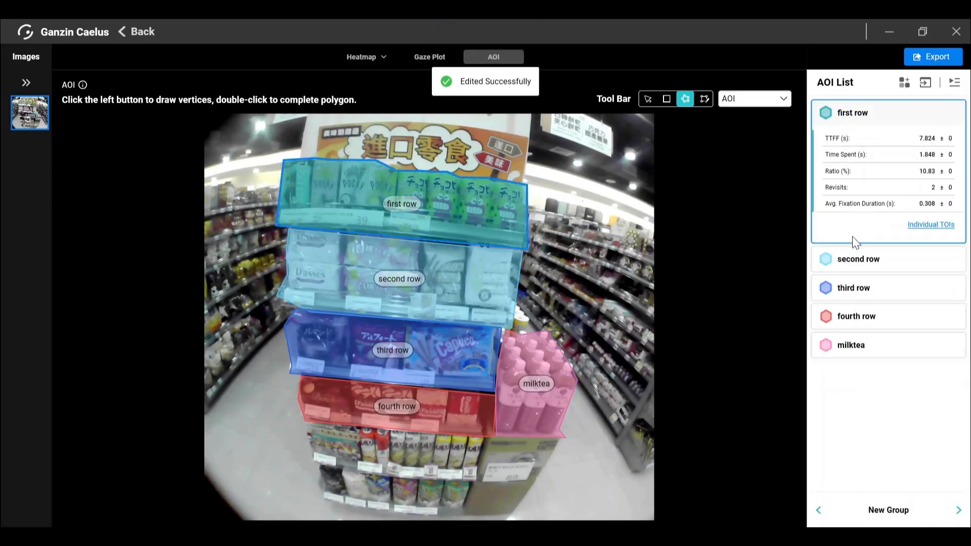
# Expand the second row, third row, fourth row and milktea AOIs to examine their gaze metrics
pyautogui.click(842, 264)
pyautogui.click(853, 411)
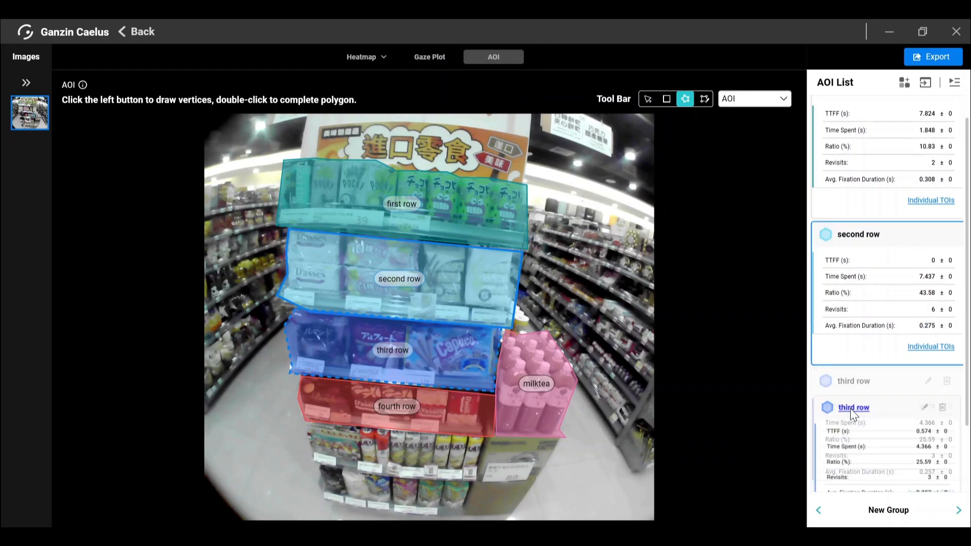
pyautogui.click(854, 444)
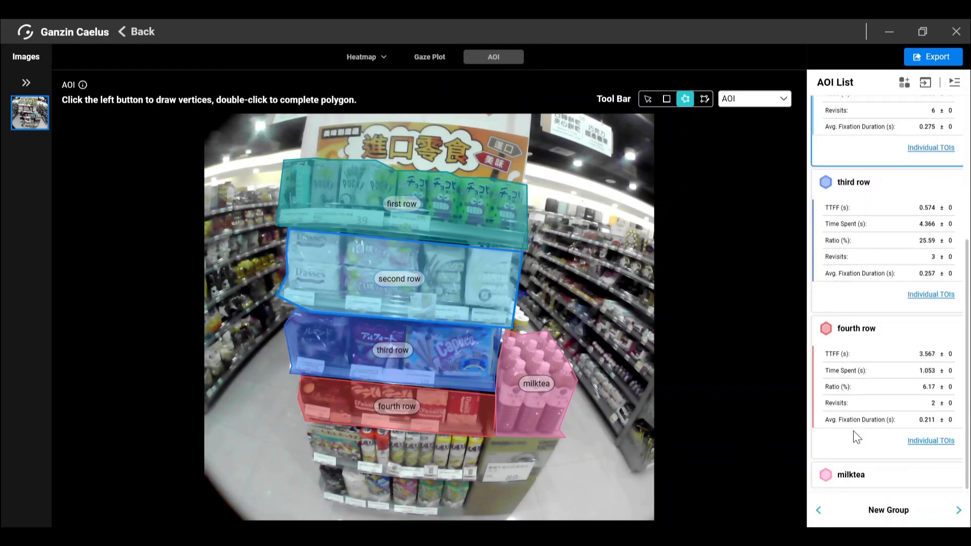
pyautogui.click(855, 483)
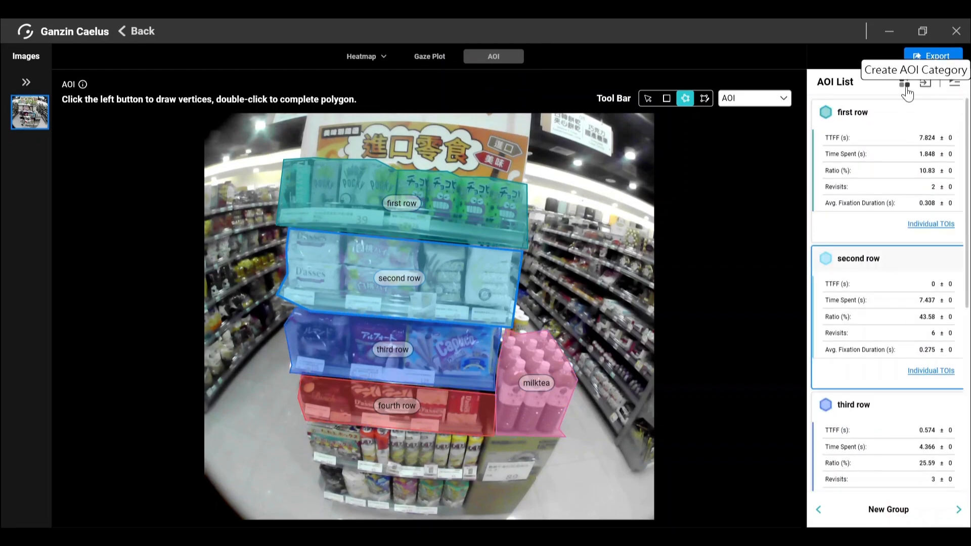
# Create an AOI category named chocolate flavored
pyautogui.click(906, 85)
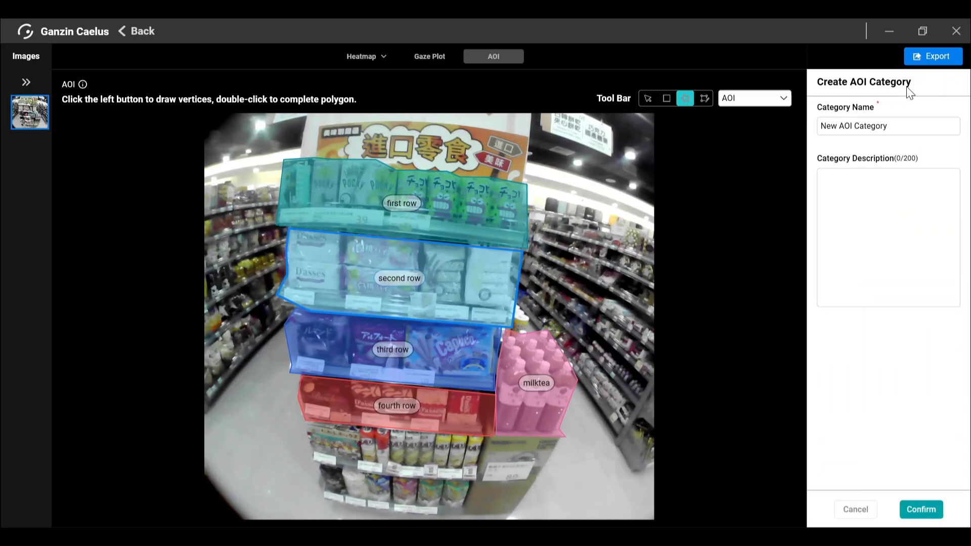
pyautogui.click(912, 125)
pyautogui.moveTo(912, 125); pyautogui.dragTo(823, 126)
pyautogui.write('chocl')
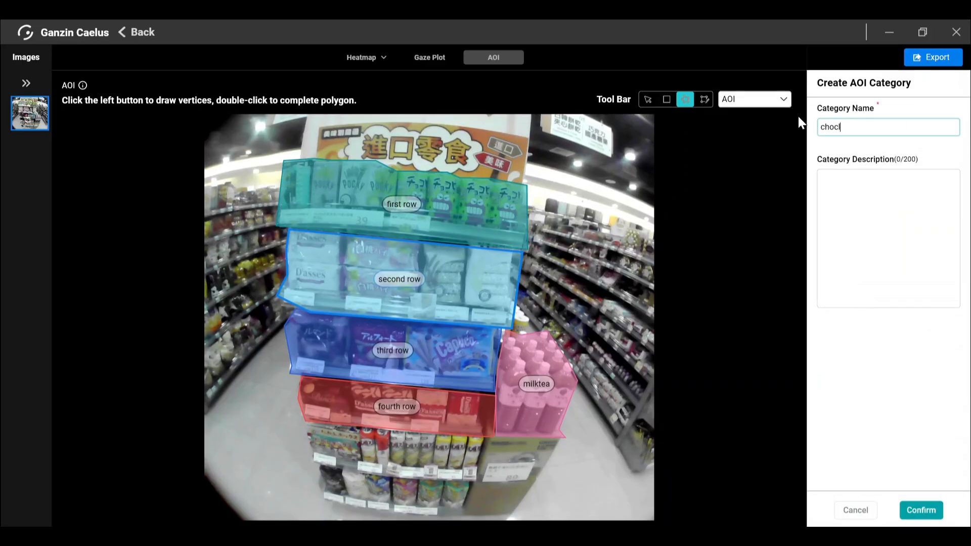
pyautogui.press('BackSpace')
pyautogui.write('olate flavored')
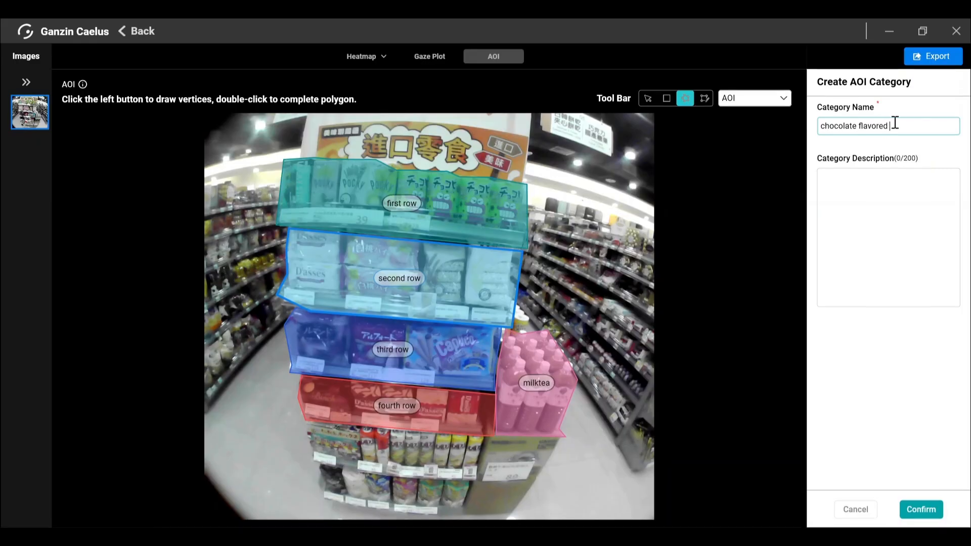
pyautogui.click(927, 518)
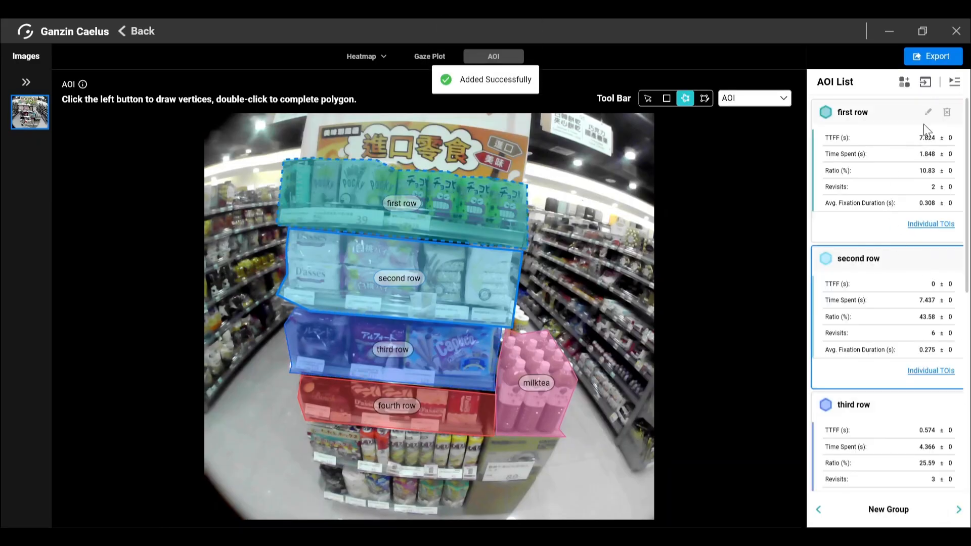
# Assign the first row AOI to the chocolate flavored category
pyautogui.click(926, 113)
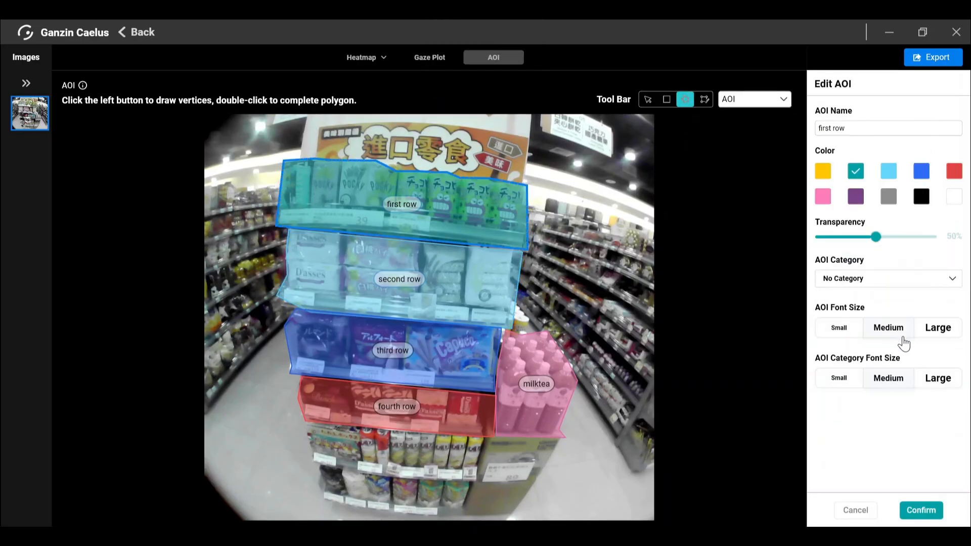
pyautogui.click(895, 282)
pyautogui.click(895, 328)
pyautogui.click(930, 511)
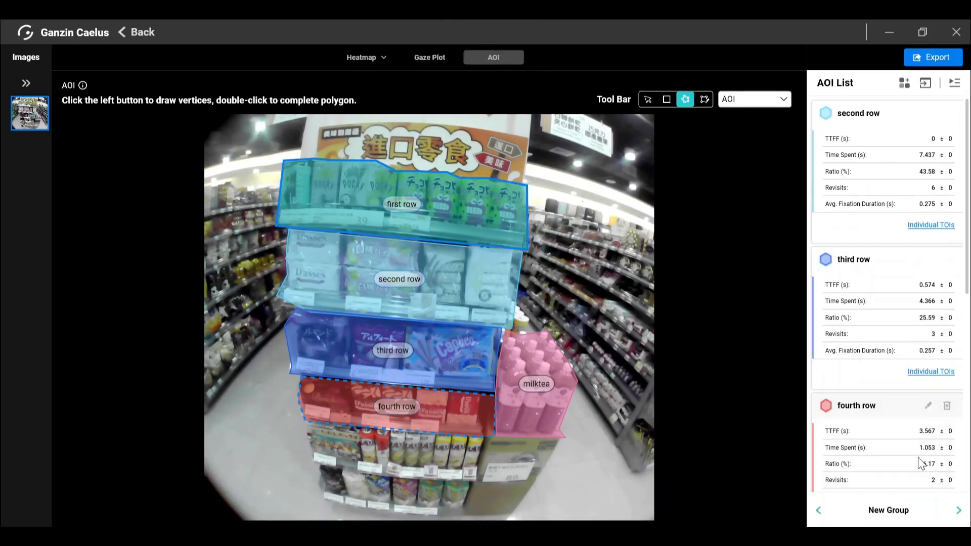
# Assign the third row AOI to the chocolate flavored category
pyautogui.scroll(-1, 933, 240)
pyautogui.click(929, 211)
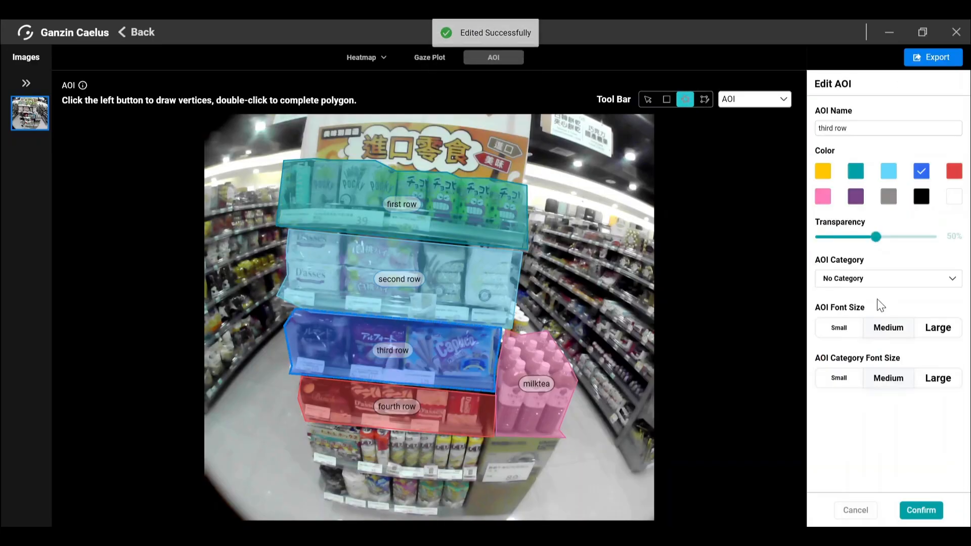
pyautogui.click(894, 278)
pyautogui.click(883, 324)
pyautogui.click(924, 510)
# Assign the fourth row AOI to the chocolate flavored category
pyautogui.scroll(2, 903, 324)
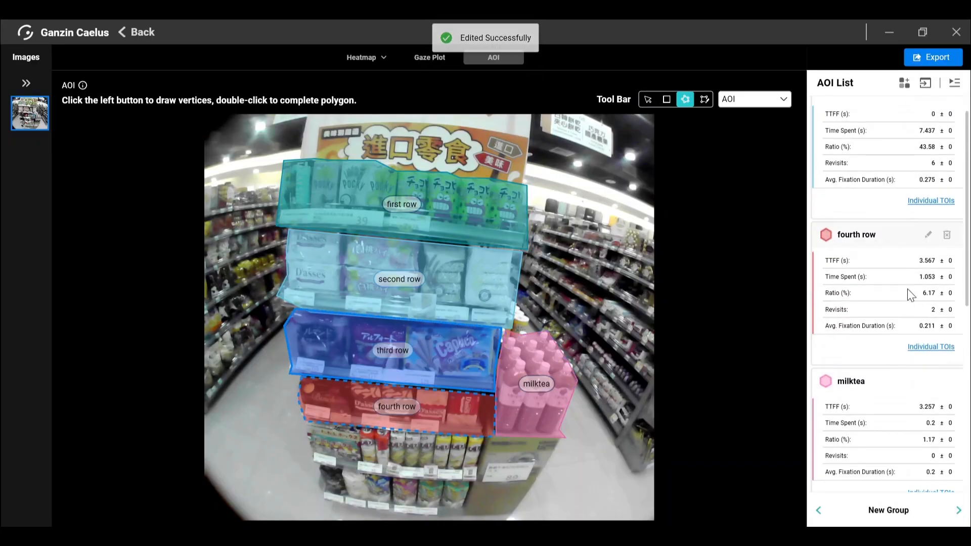
pyautogui.click(929, 232)
pyautogui.click(869, 283)
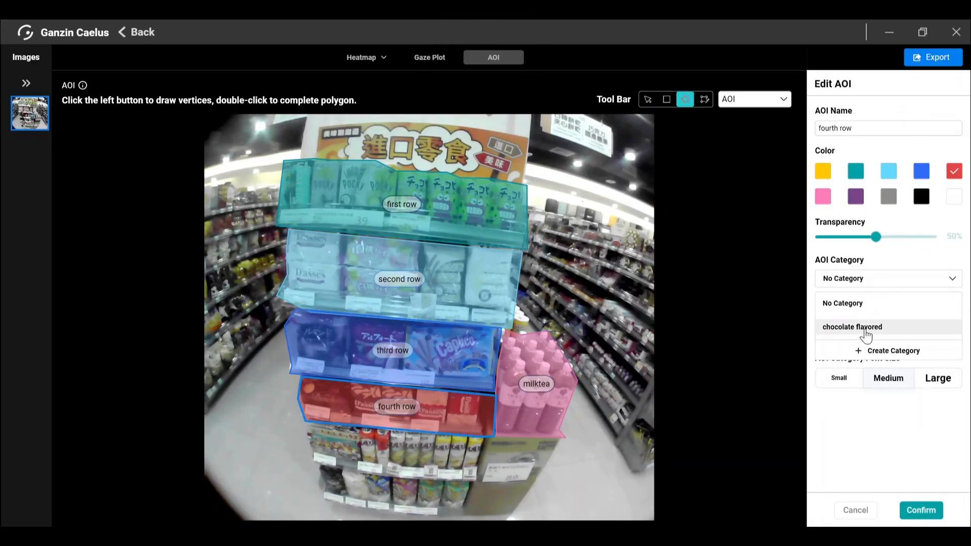
pyautogui.click(867, 330)
pyautogui.click(923, 510)
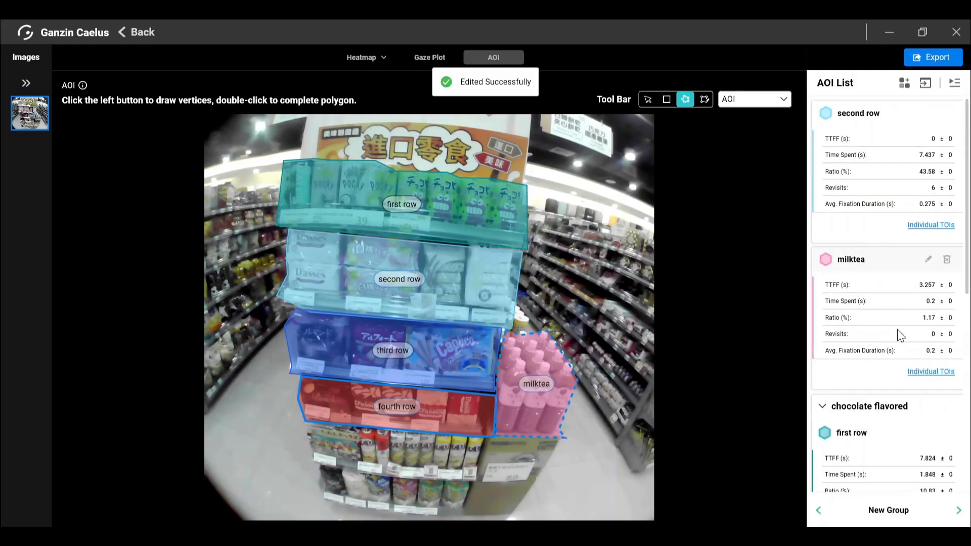
# Create a second AOI category named others
pyautogui.click(906, 82)
pyautogui.moveTo(889, 126); pyautogui.dragTo(821, 113)
pyautogui.write('others')
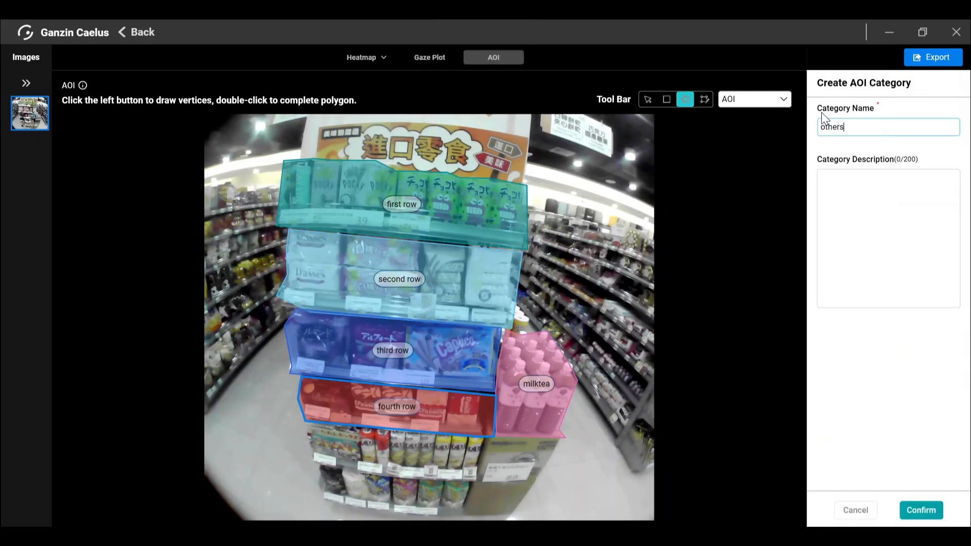
pyautogui.click(933, 512)
# Assign the second row AOI to the others category
pyautogui.click(930, 114)
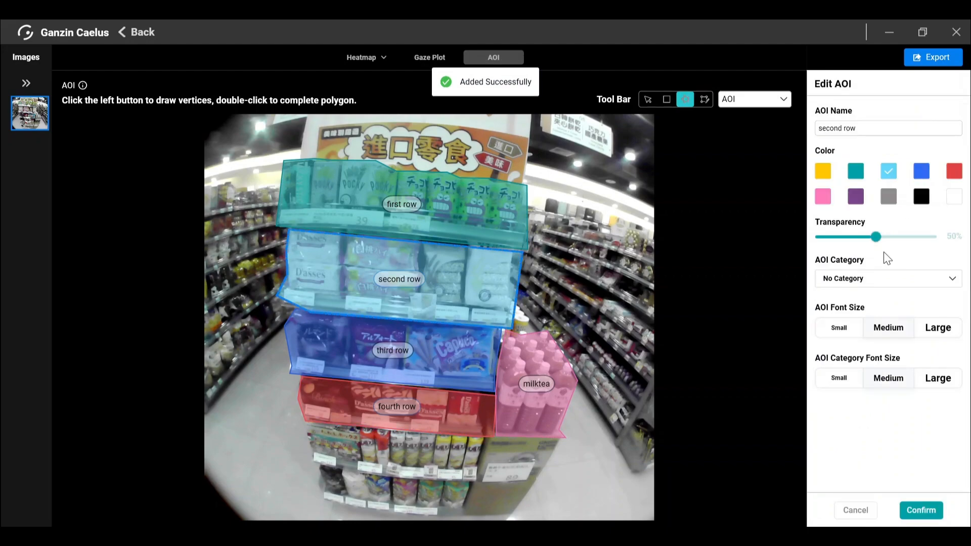
pyautogui.click(885, 279)
pyautogui.click(863, 347)
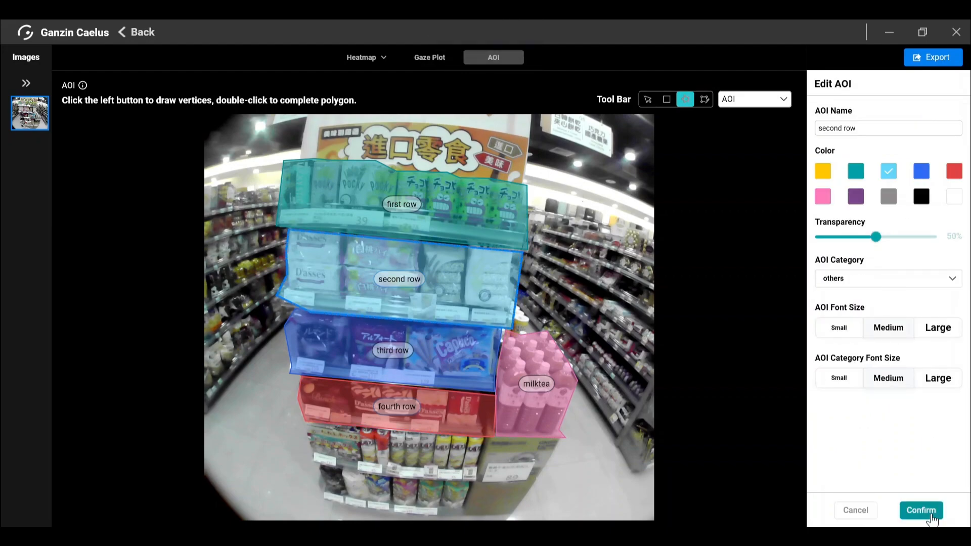
pyautogui.click(921, 510)
# Assign the milktea AOI to the others category
pyautogui.click(930, 114)
pyautogui.click(866, 285)
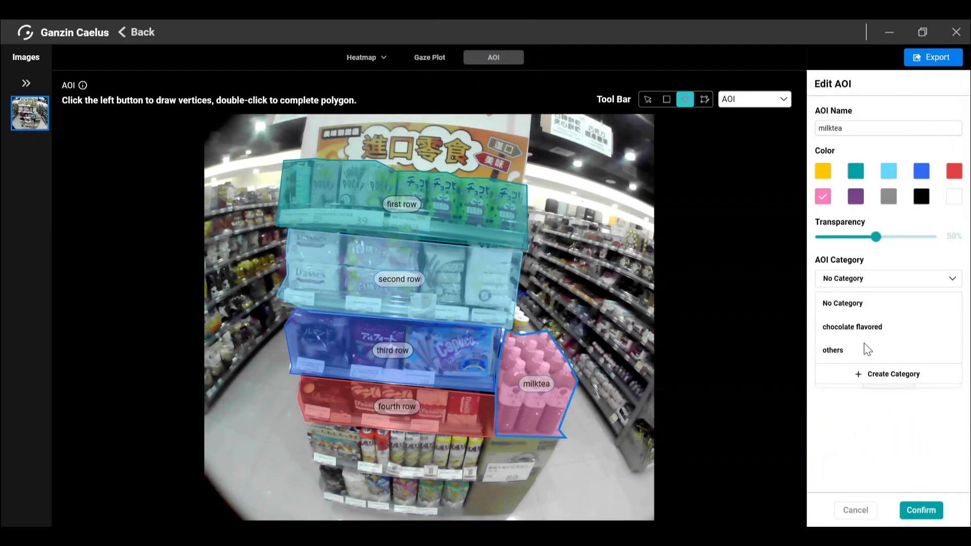
pyautogui.click(864, 348)
pyautogui.click(919, 510)
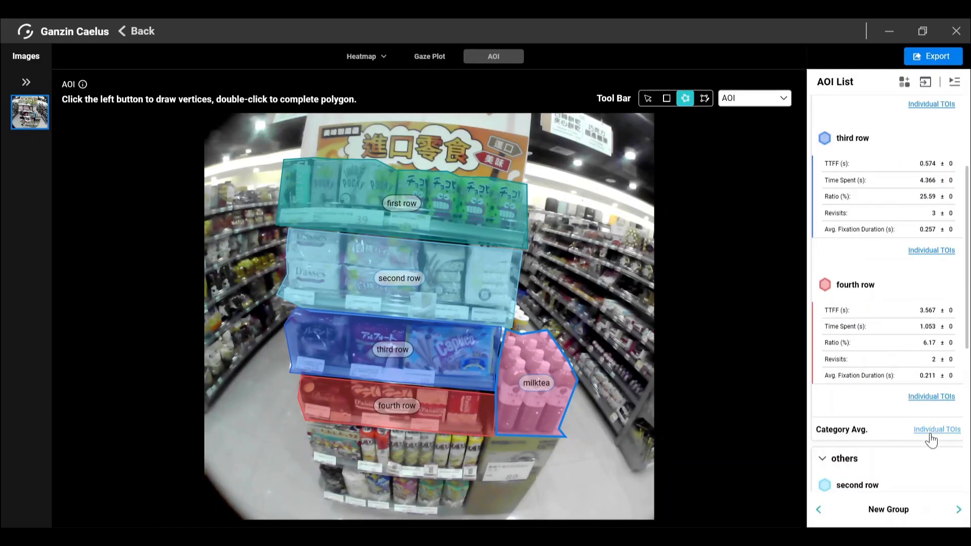
# Examine the individual TOI data behind the chocolate flavored category average and return to the AOI list
pyautogui.click(929, 432)
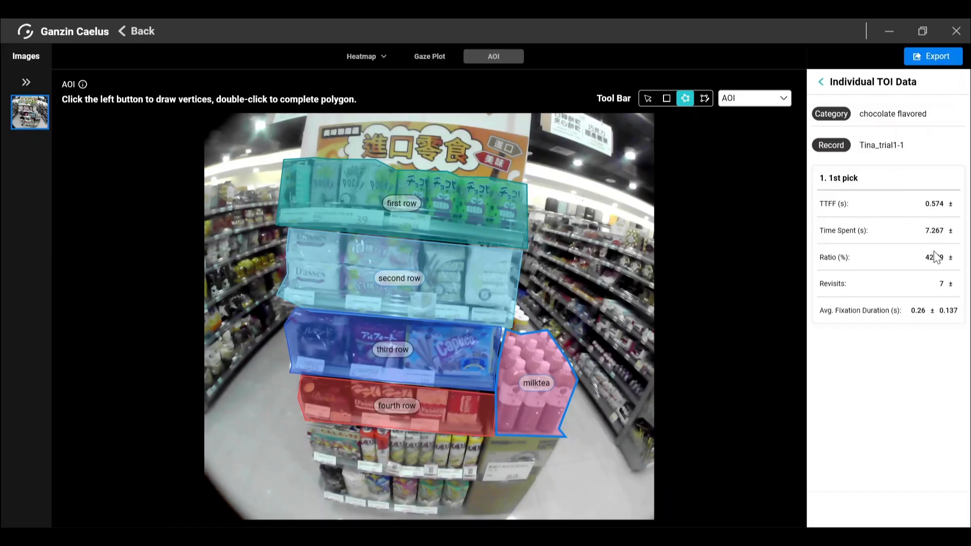
pyautogui.click(822, 82)
# Select With Layers, Gaze Event and AOI All Data as AOI export options, and dismiss the export without confirming
pyautogui.click(930, 56)
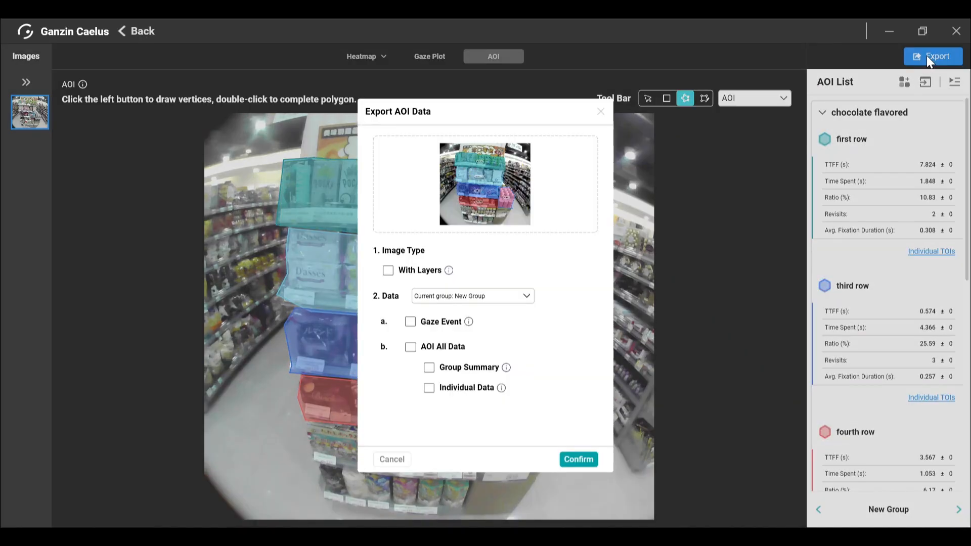
pyautogui.click(387, 272)
pyautogui.click(411, 322)
pyautogui.click(410, 348)
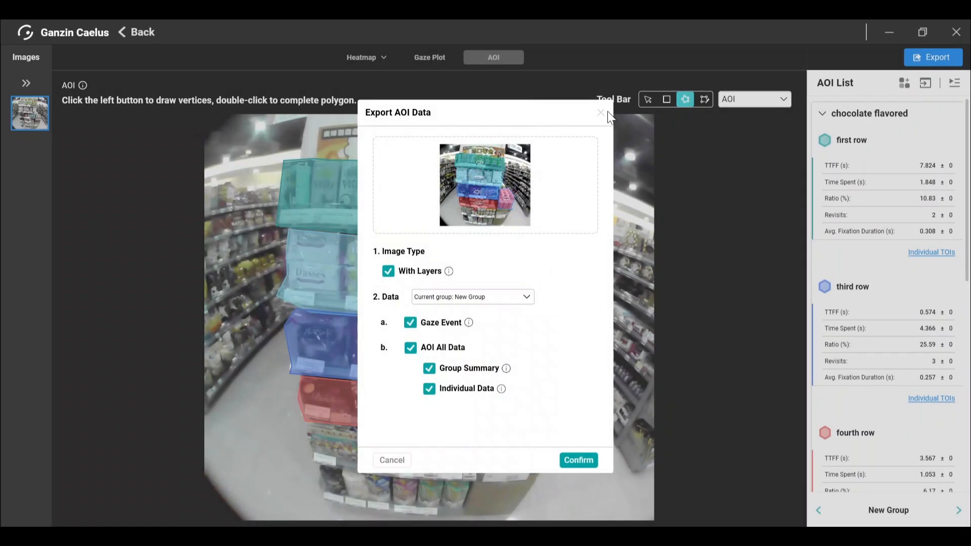
pyautogui.click(602, 113)
# Select With Layers and Gaze Event as export options for the gaze plot, and dismiss the export without confirming
pyautogui.click(428, 59)
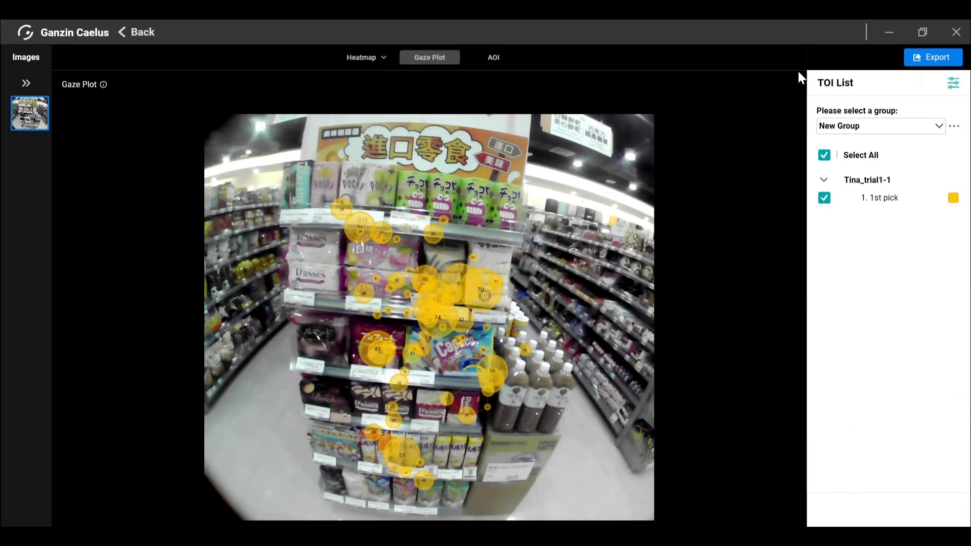
pyautogui.click(928, 58)
pyautogui.click(385, 388)
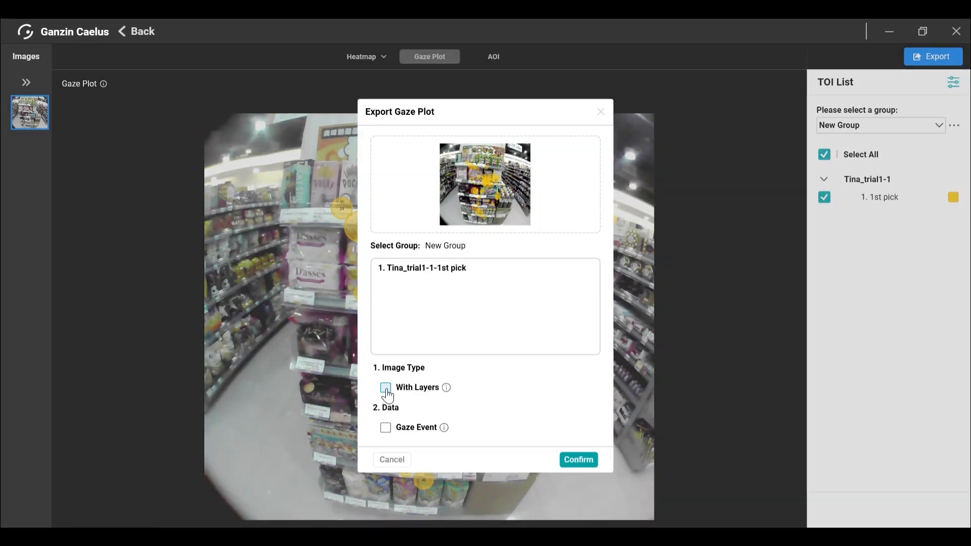
pyautogui.click(385, 428)
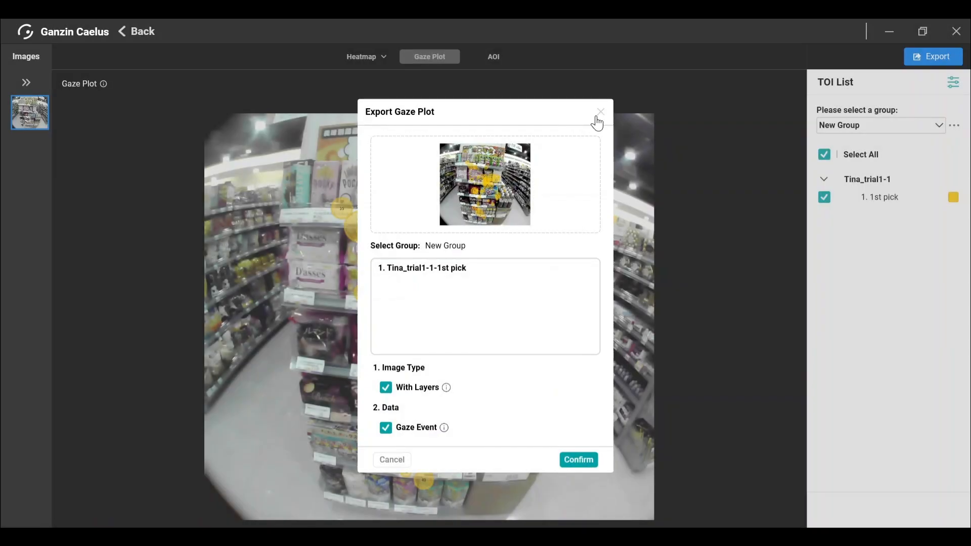
pyautogui.click(601, 111)
# Export the single-view heatmap of New Group with layered and individual images plus the gaze event data
pyautogui.click(358, 61)
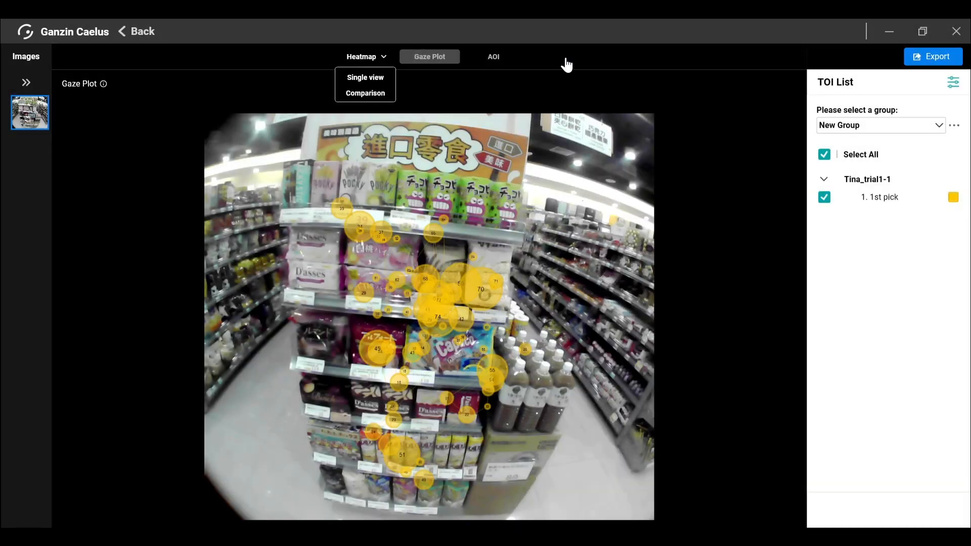
pyautogui.click(369, 78)
pyautogui.click(931, 59)
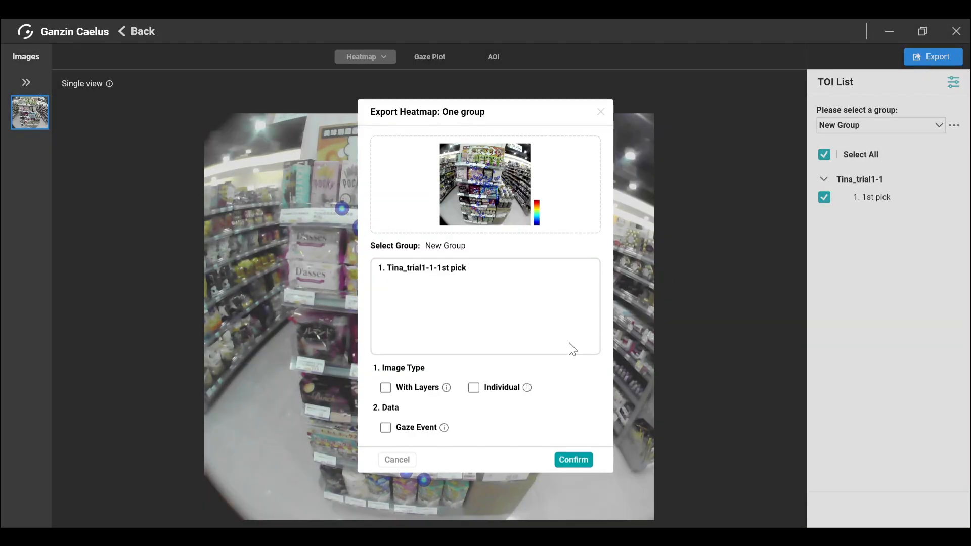
pyautogui.click(421, 387)
pyautogui.click(471, 392)
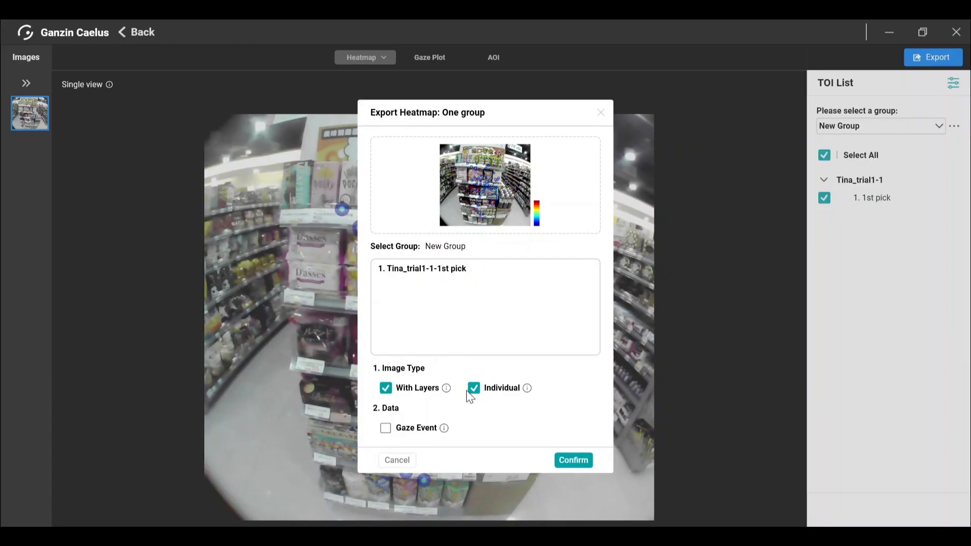
pyautogui.click(385, 428)
pyautogui.click(582, 463)
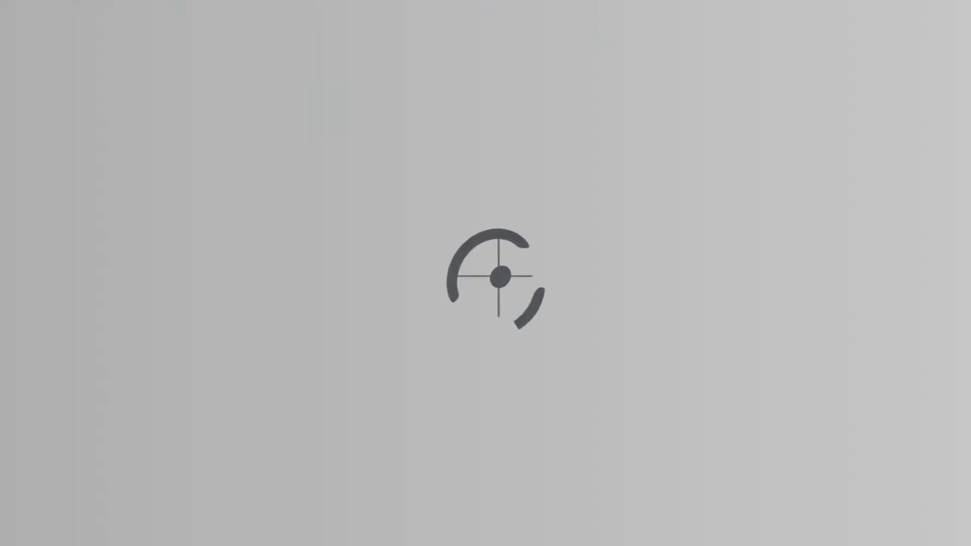